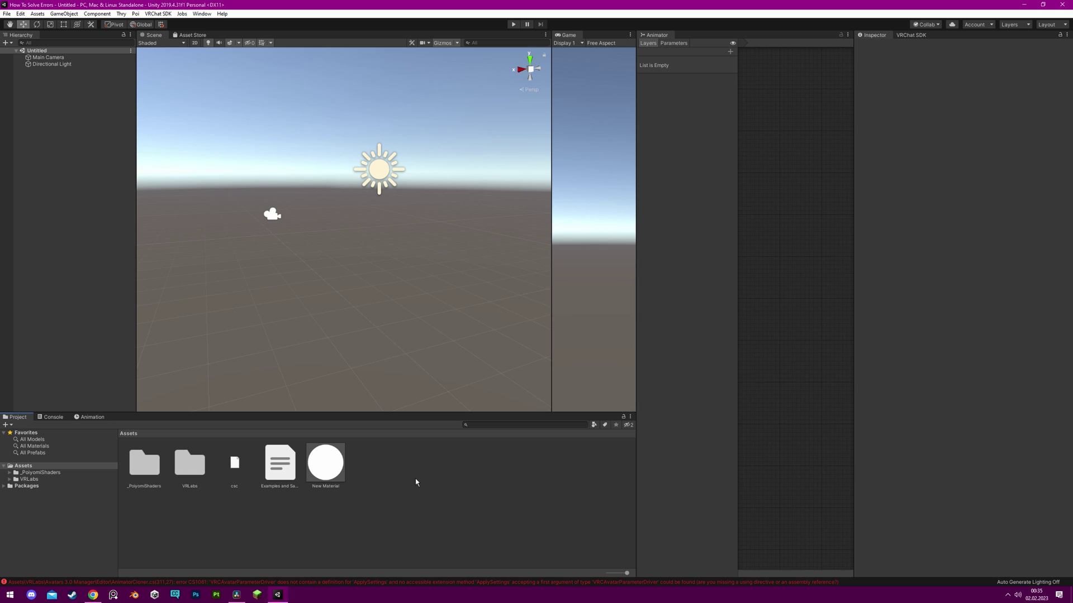
# Switch to the Unity Help / Errors / FAQs page in Chrome, scroll its FAQ list, and select the URL.
pyautogui.click(92, 595)
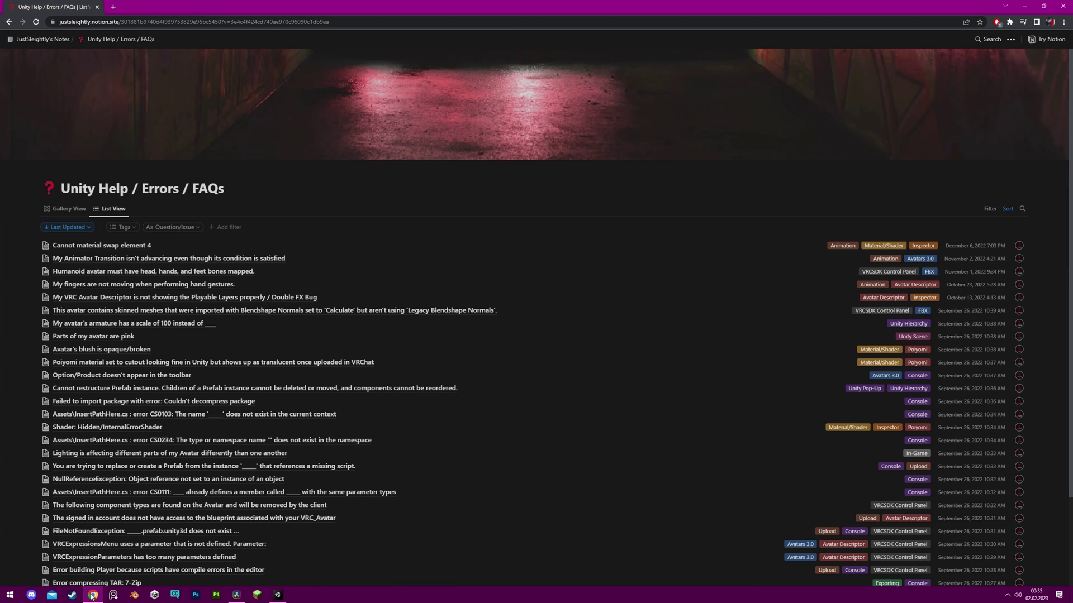
pyautogui.scroll(-1, 316, 293)
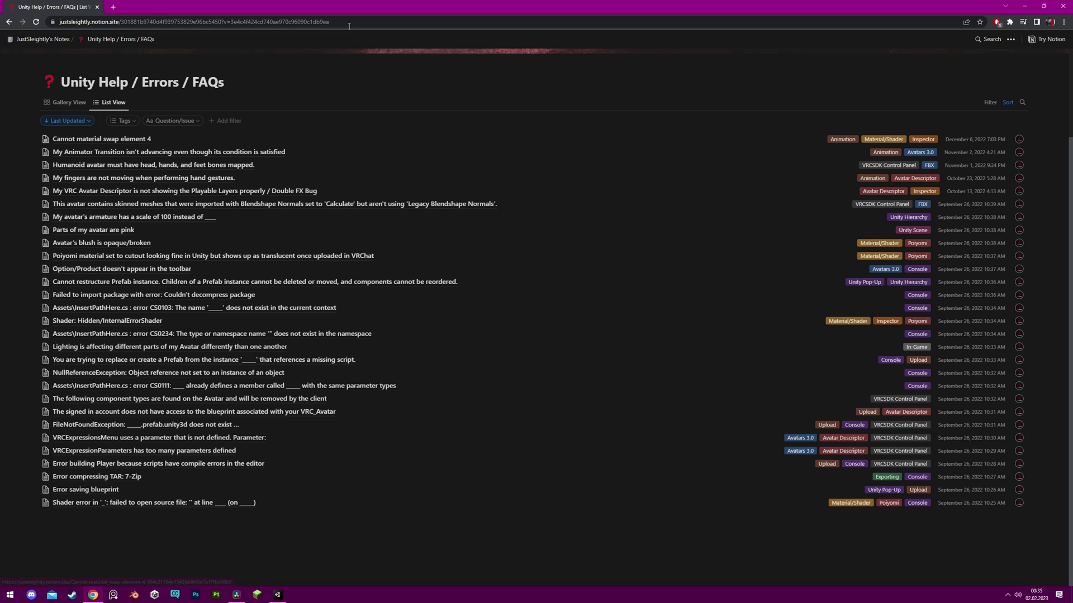
pyautogui.moveTo(329, 22); pyautogui.dragTo(59, 22)
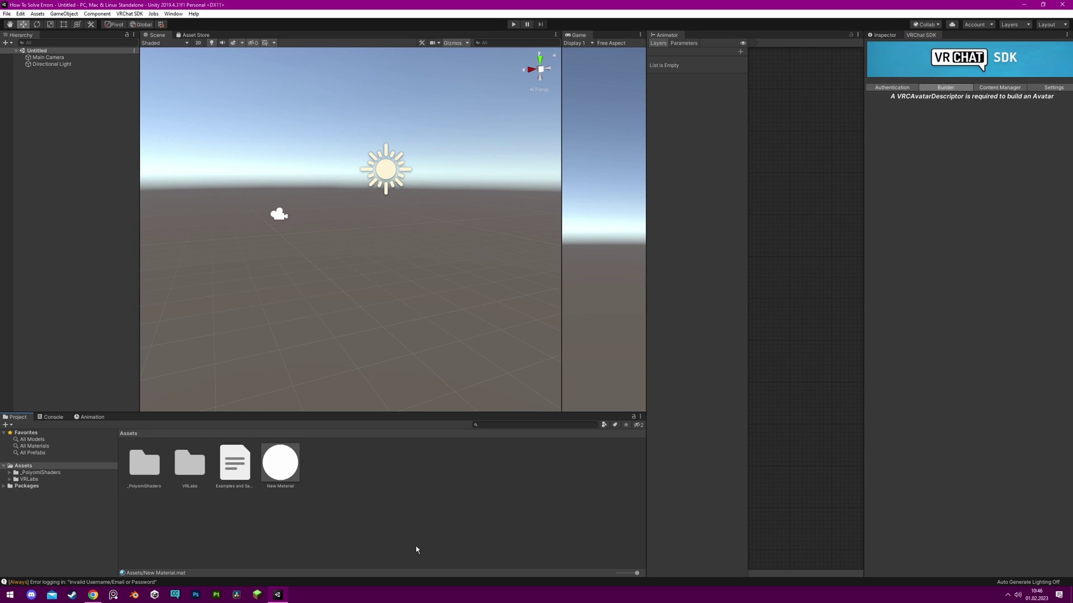
# Close the Console tab, reopen it via Window > General > Console, and drag it to dock.
pyautogui.click(52, 418)
pyautogui.rightClick(52, 419)
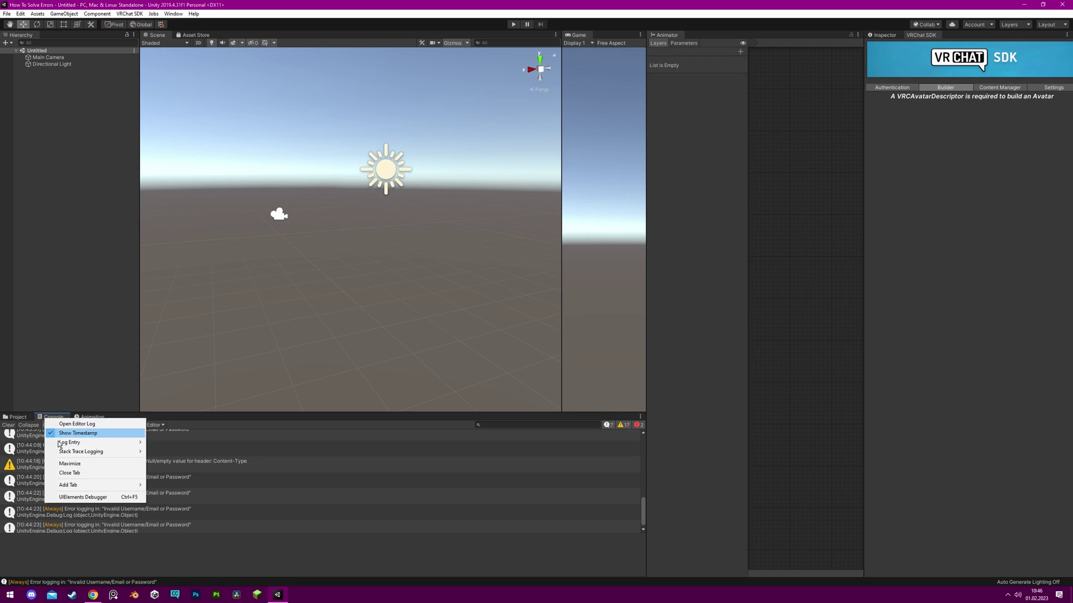
pyautogui.click(67, 474)
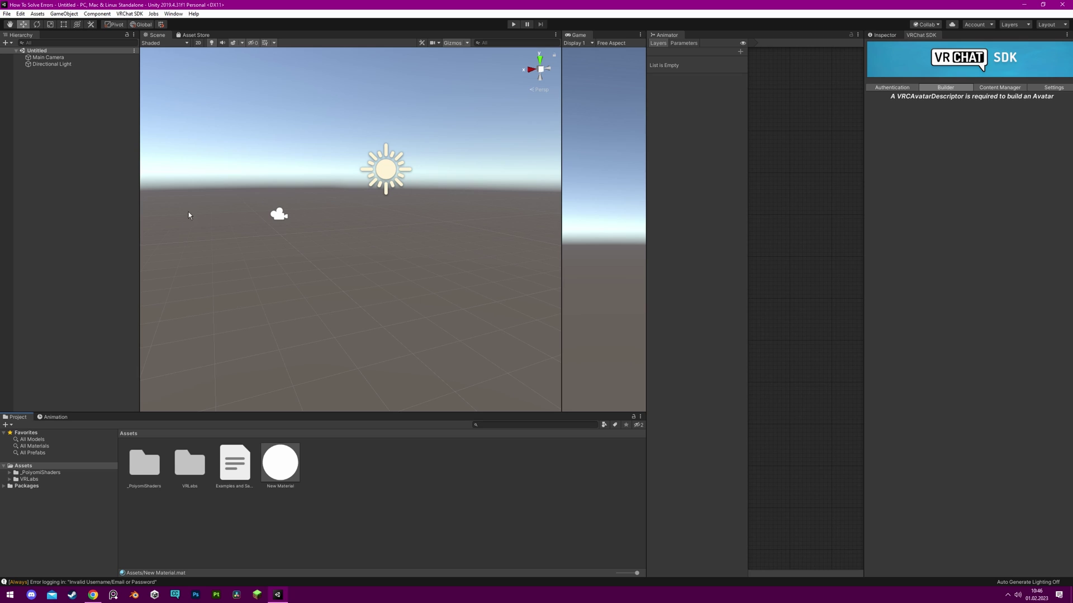
pyautogui.click(175, 14)
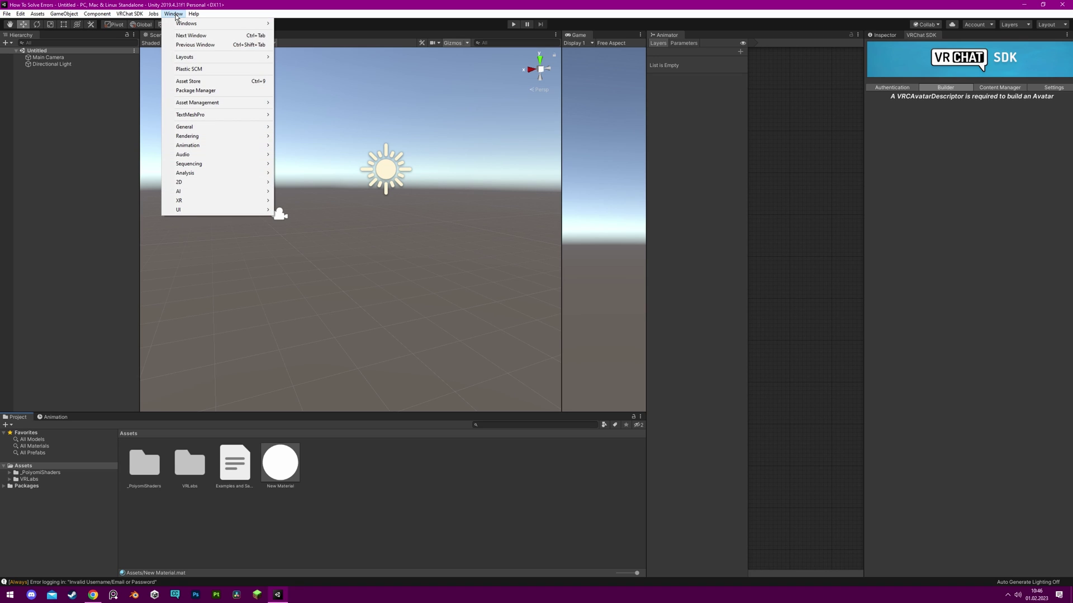
pyautogui.moveTo(241, 127)
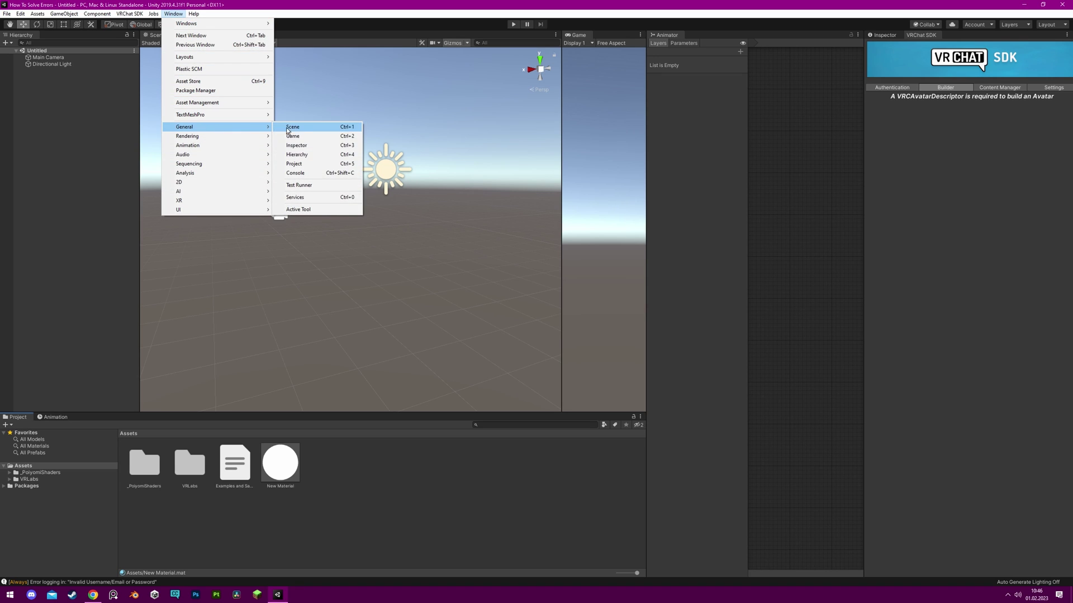
pyautogui.click(313, 173)
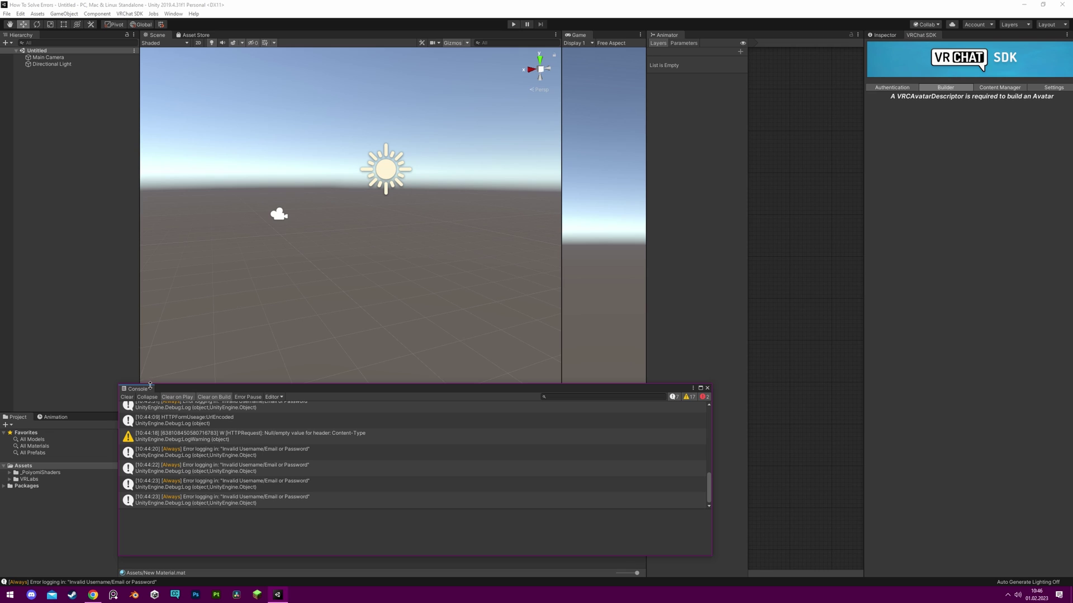
pyautogui.moveTo(150, 386); pyautogui.dragTo(43, 424)
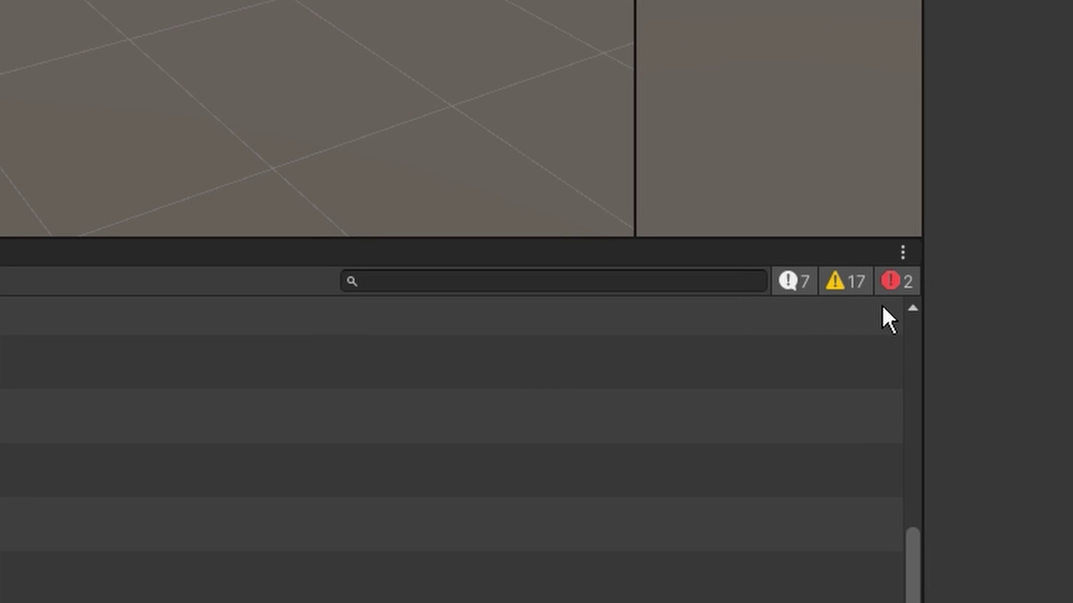
# Hide info messages and warnings so the Console lists only the two CS1061 errors.
pyautogui.click(798, 280)
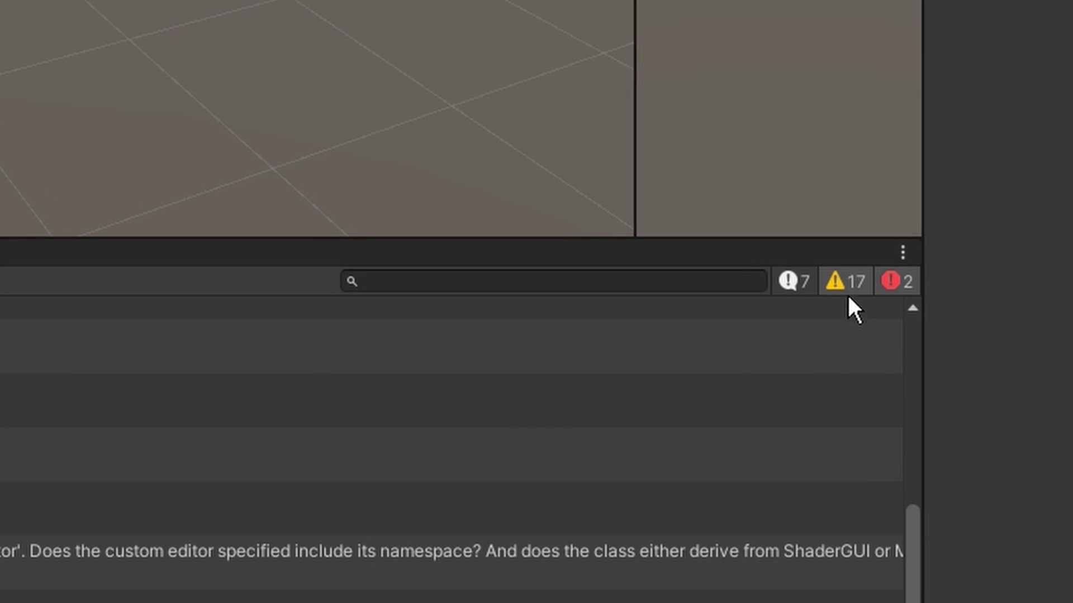
pyautogui.click(849, 285)
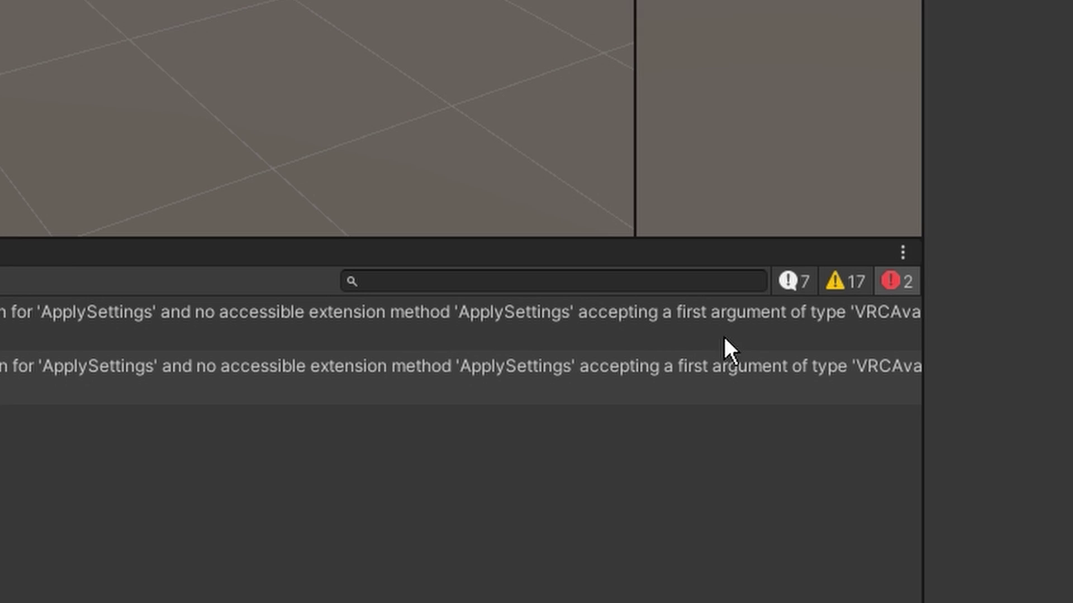
pyautogui.click(809, 281)
pyautogui.click(835, 280)
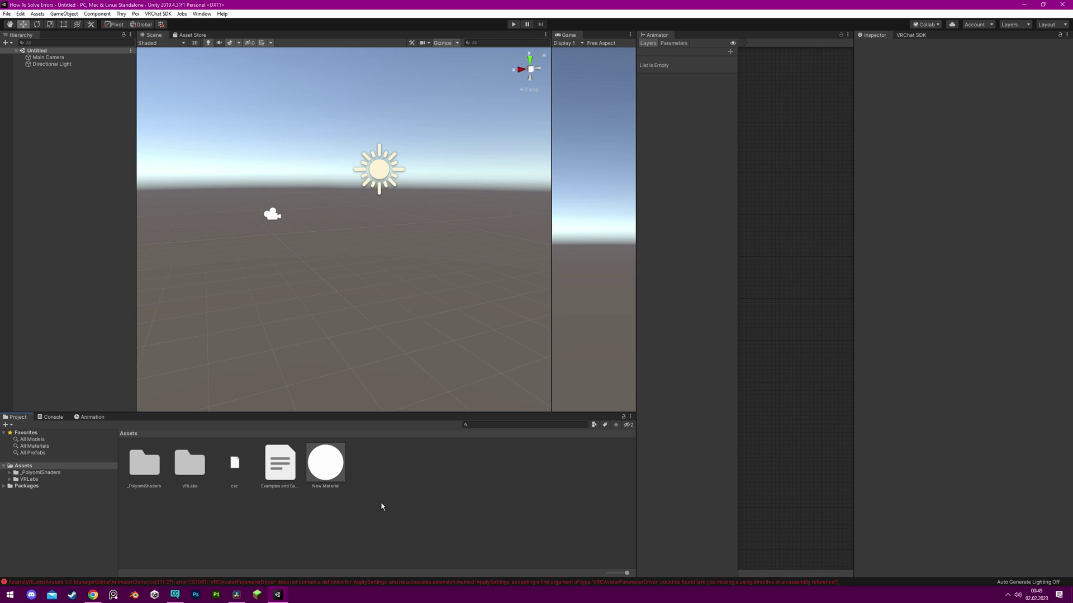
pyautogui.click(175, 595)
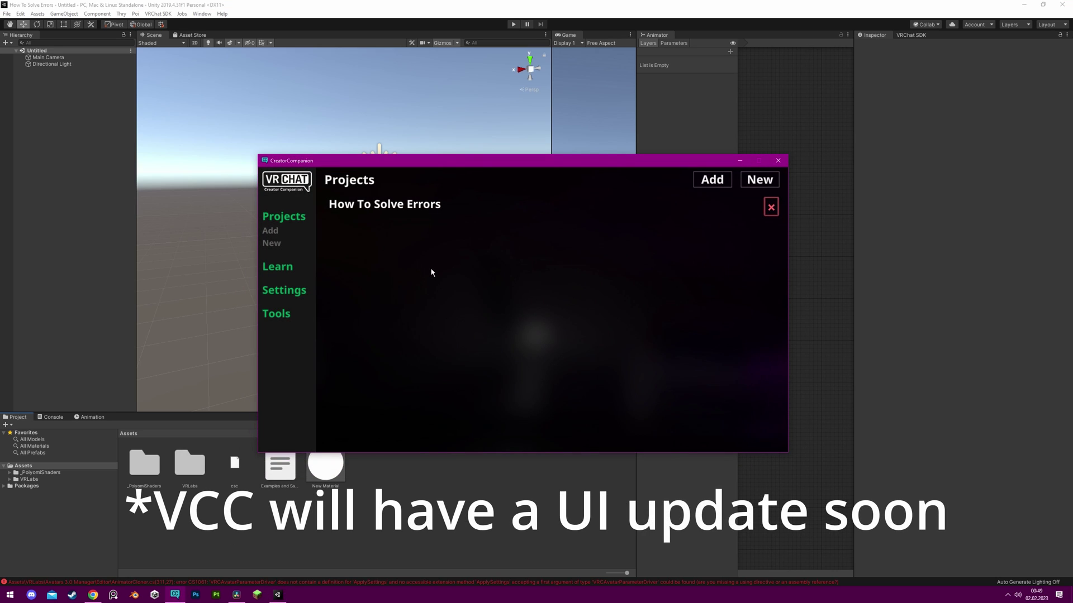
pyautogui.click(391, 205)
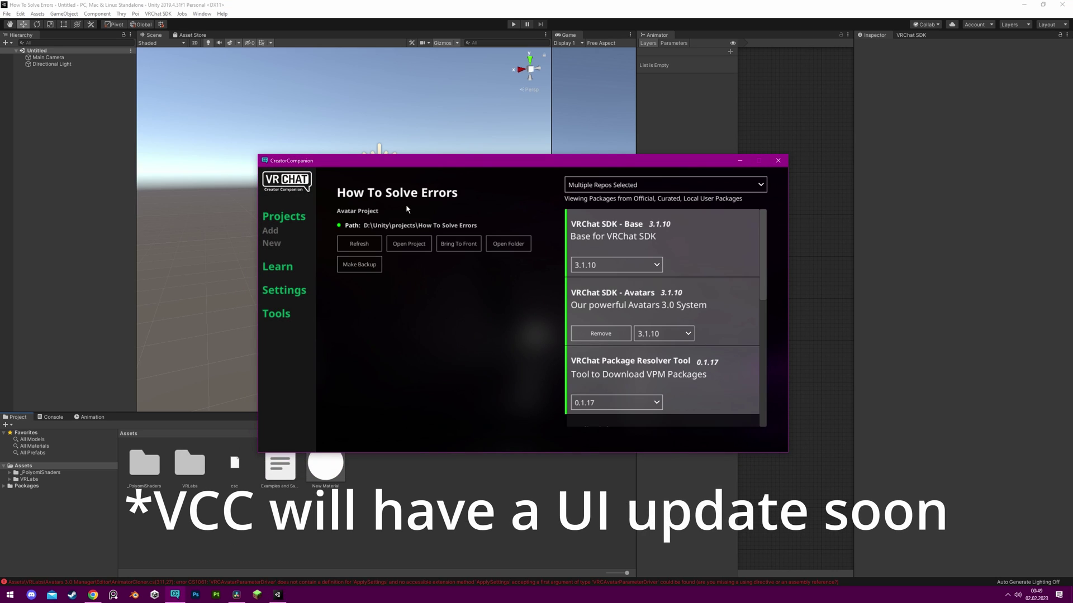
pyautogui.click(627, 268)
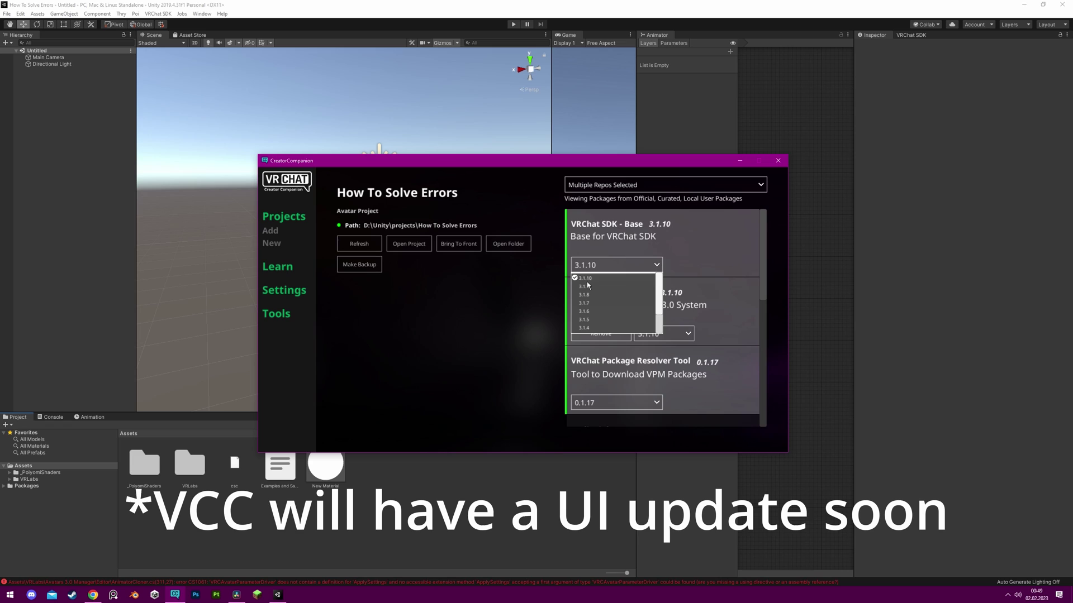
pyautogui.click(595, 267)
pyautogui.click(652, 334)
pyautogui.click(651, 334)
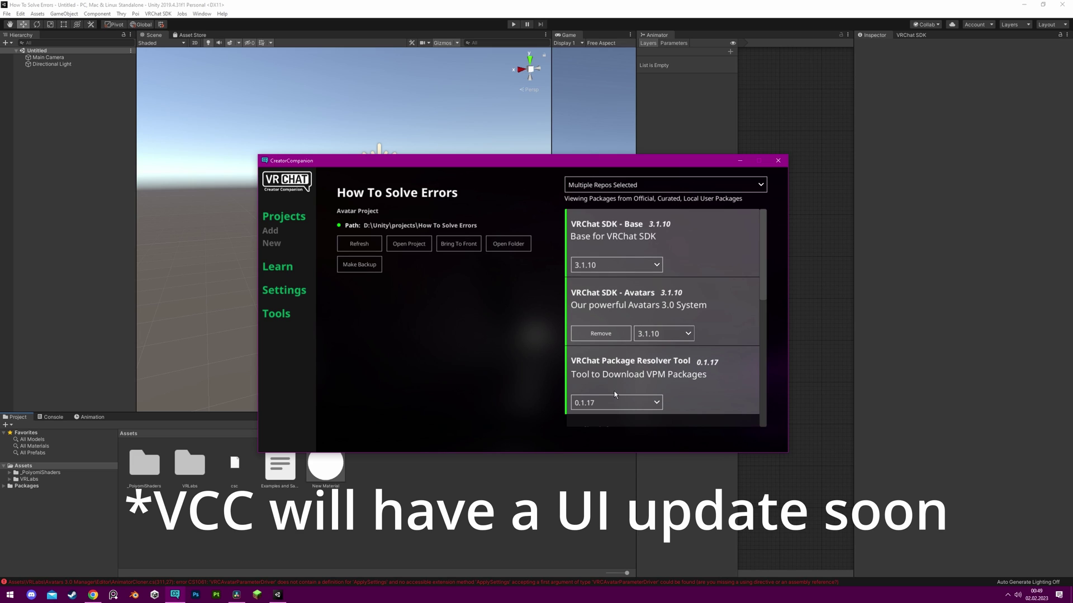
pyautogui.click(614, 402)
pyautogui.click(615, 405)
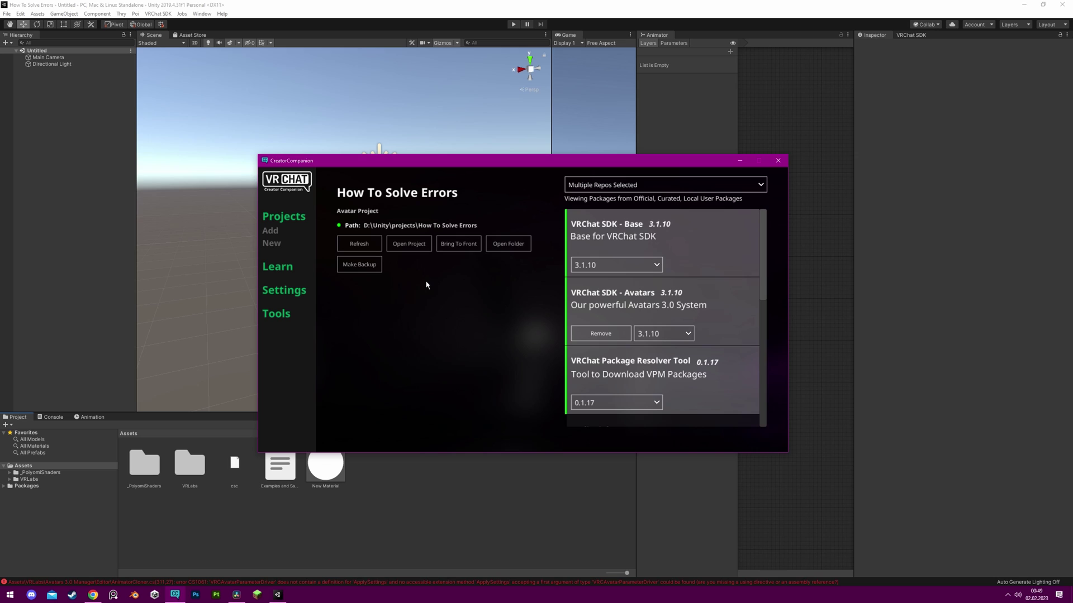
pyautogui.click(747, 163)
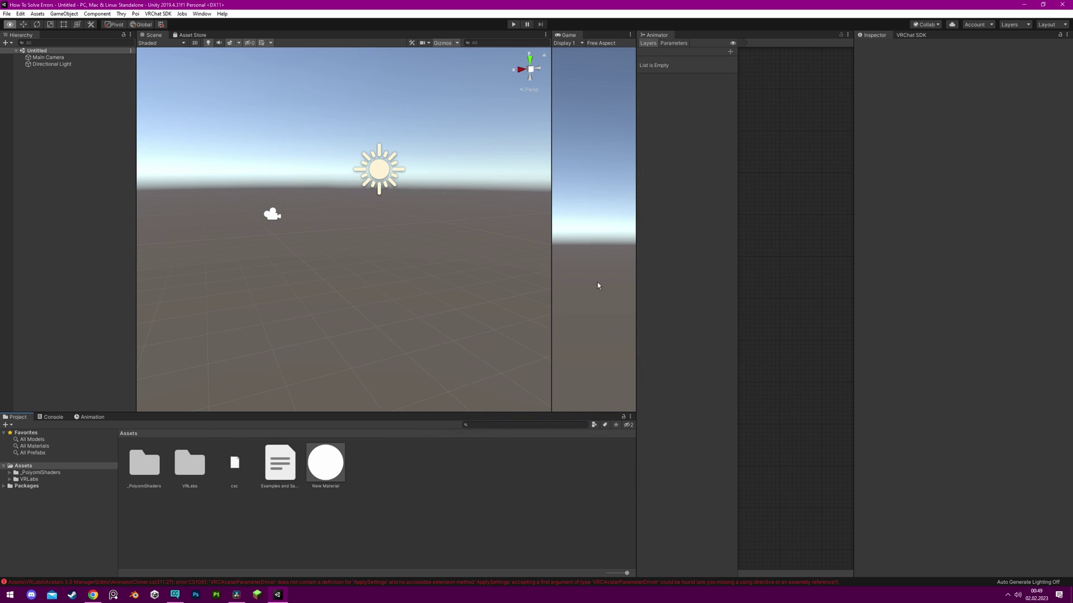
# Switch between Move and View tools, then untick and retick the Editor folder in the Nadja 1.0 Export 1 import list.
pyautogui.press('w')
pyautogui.press('q')
pyautogui.press('w')
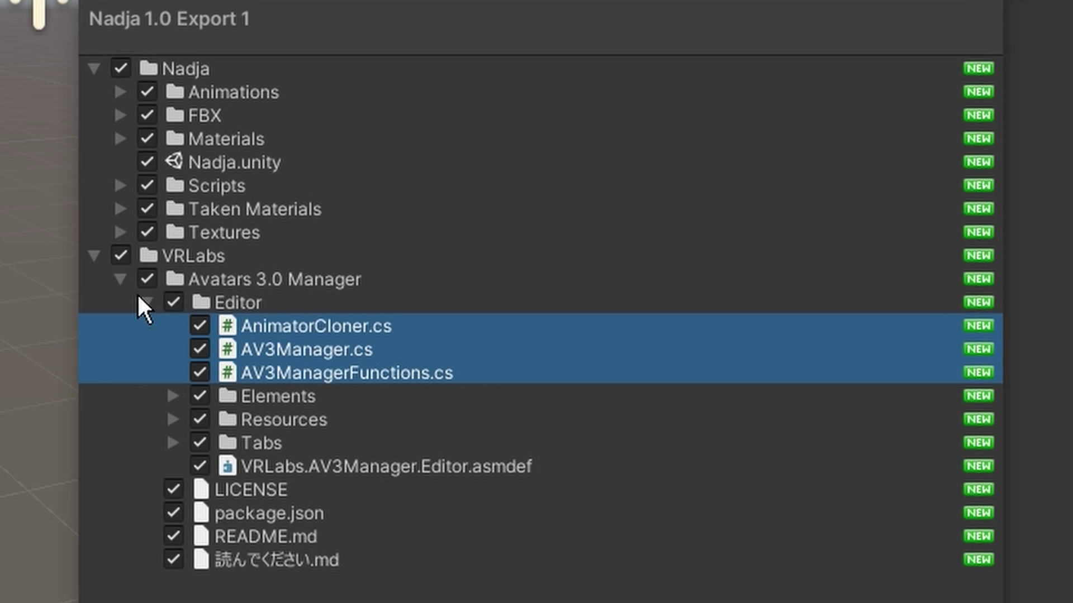
pyautogui.click(175, 297)
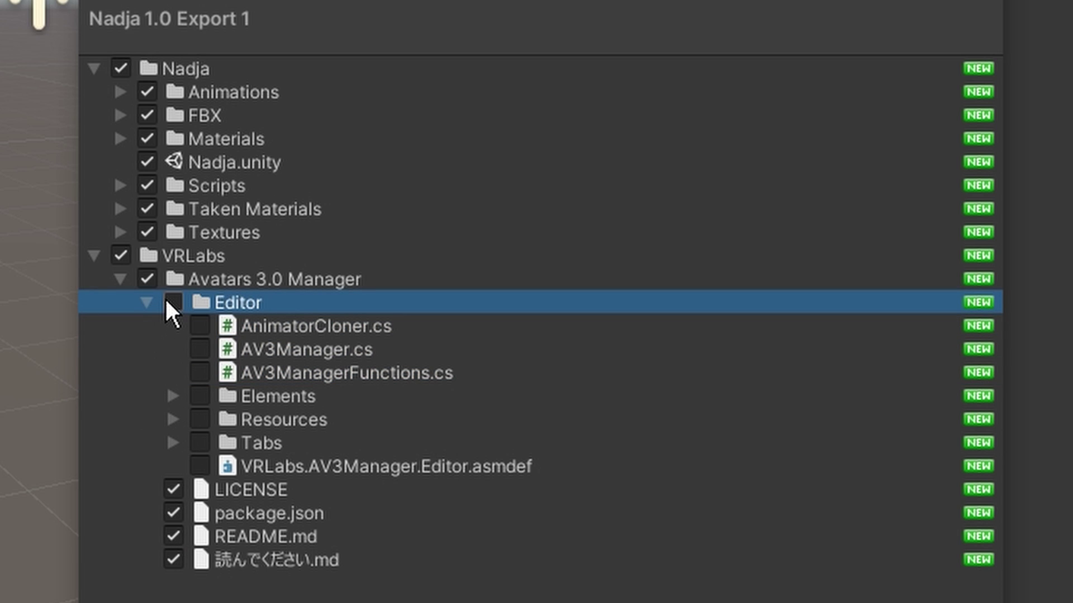
pyautogui.click(170, 302)
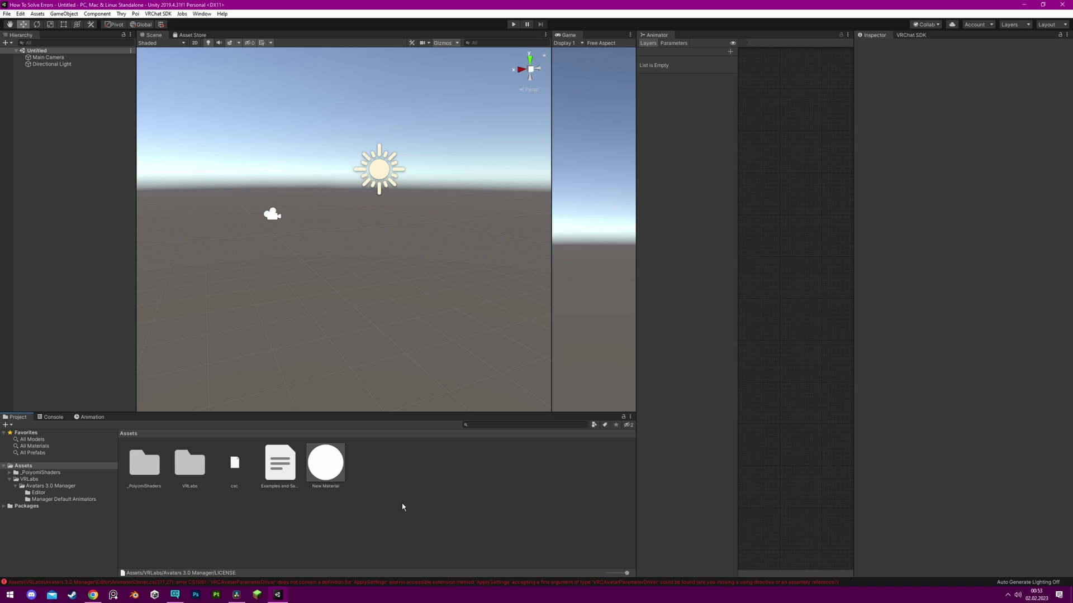
# Check the CS1061 errors, then browse VRLabs > Avatars 3.0 Manager's Editor and Manager Default Animators folders.
pyautogui.click(53, 417)
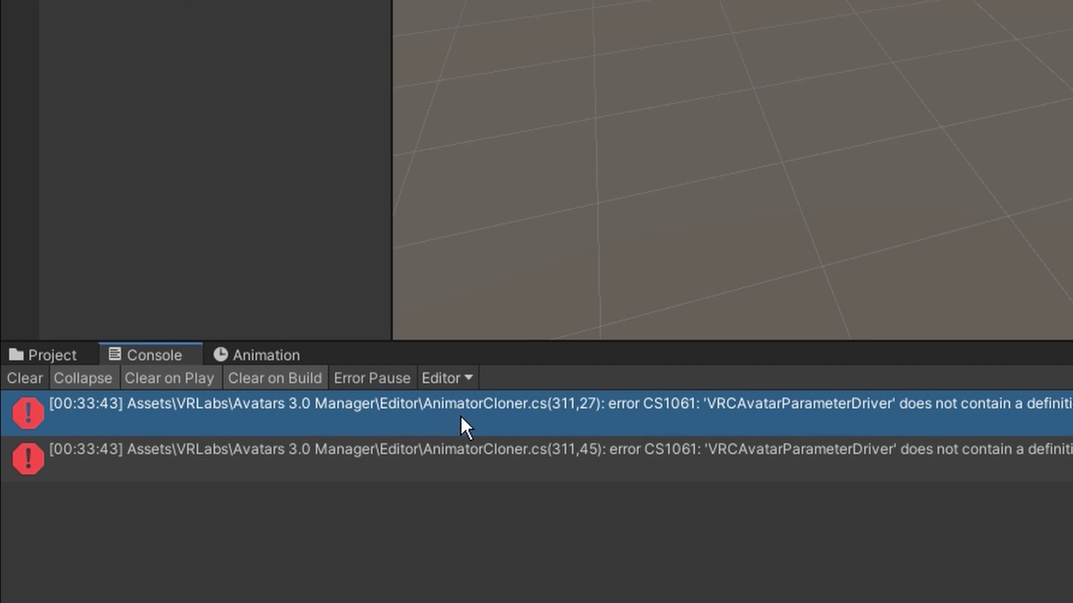
pyautogui.click(72, 357)
pyautogui.doubleClick(284, 500)
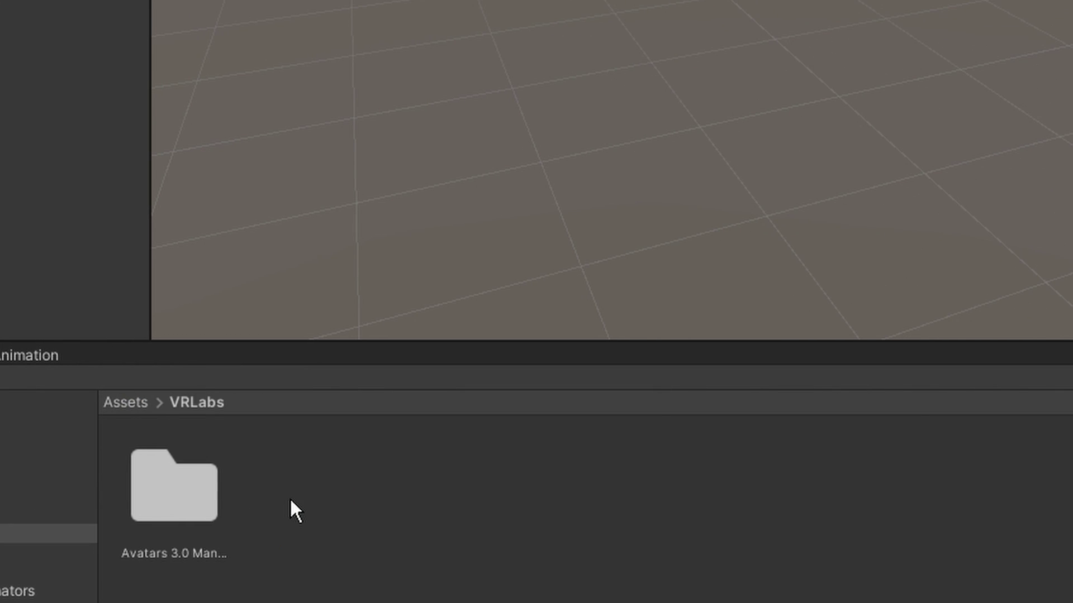
pyautogui.doubleClick(179, 484)
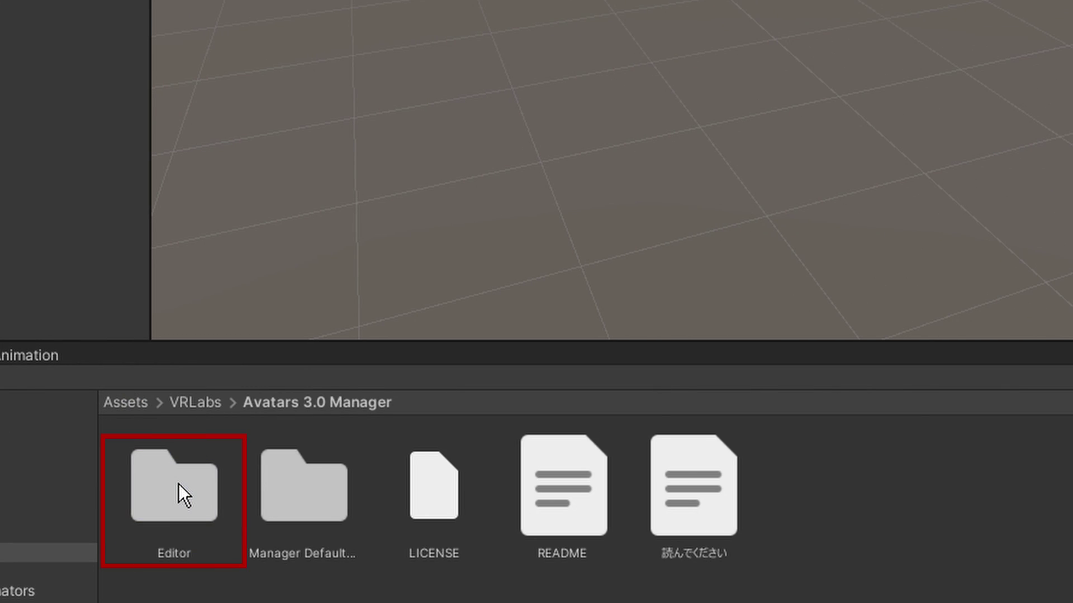
pyautogui.doubleClick(179, 484)
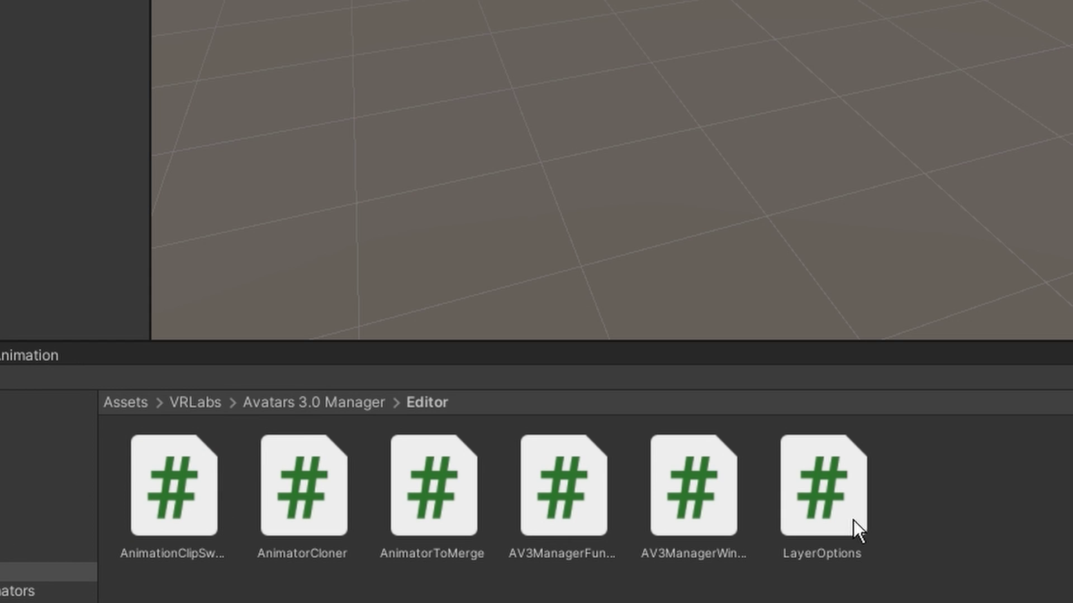
pyautogui.click(335, 409)
pyautogui.doubleClick(190, 461)
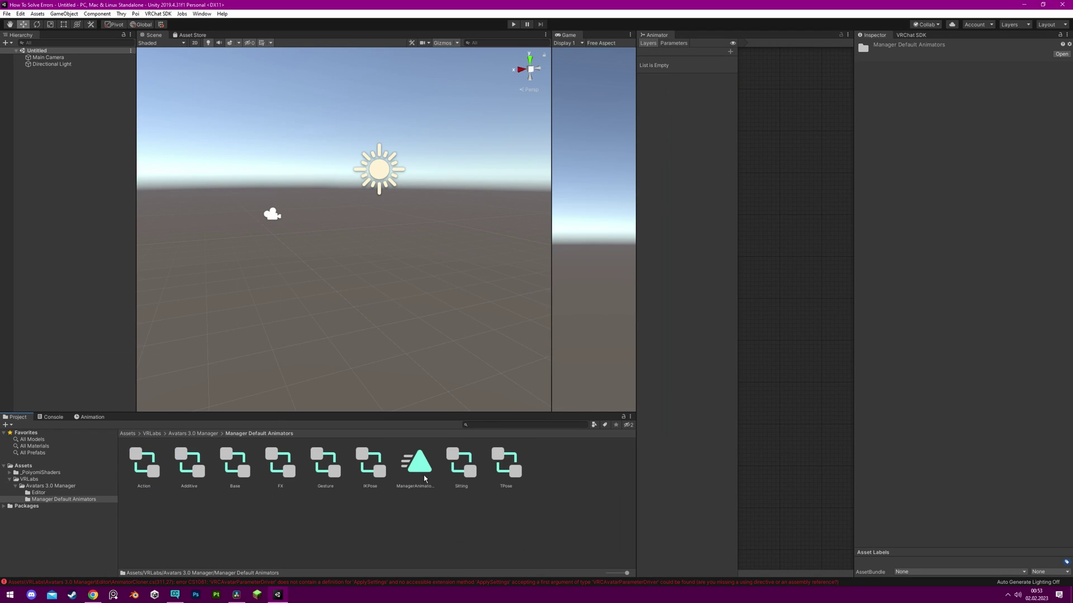
pyautogui.click(185, 435)
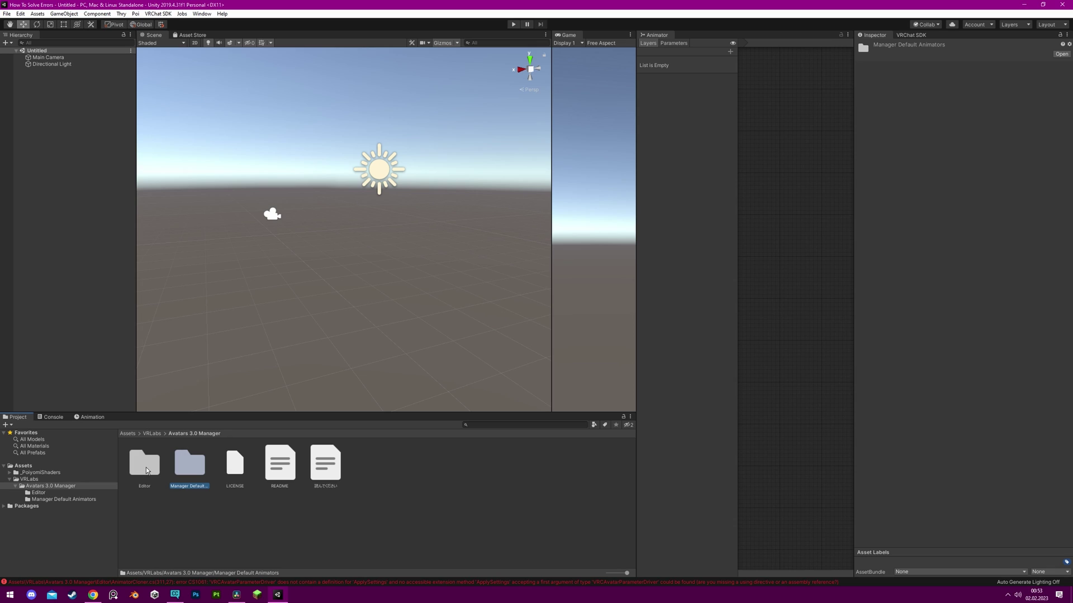
# Delete the Avatars 3.0 Manager Editor folder and confirm.
pyautogui.click(147, 470)
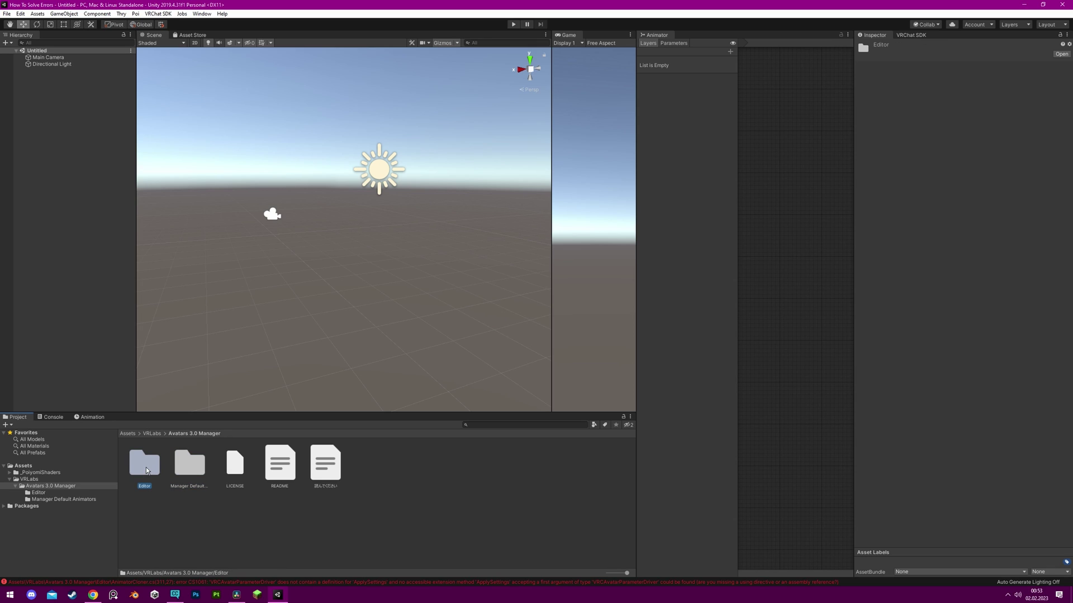
pyautogui.press('Delete')
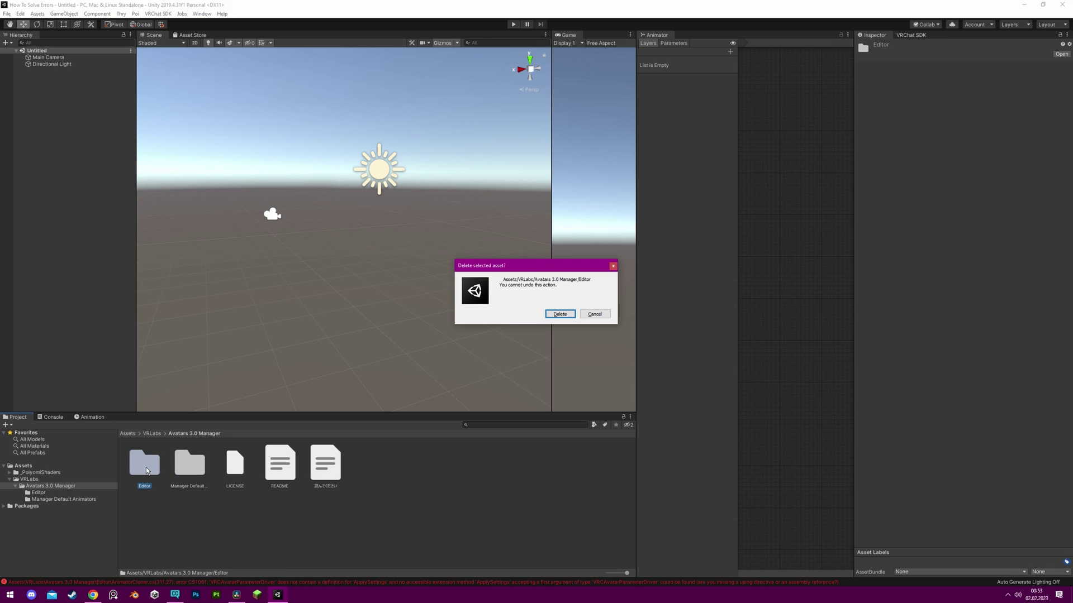
pyautogui.click(559, 314)
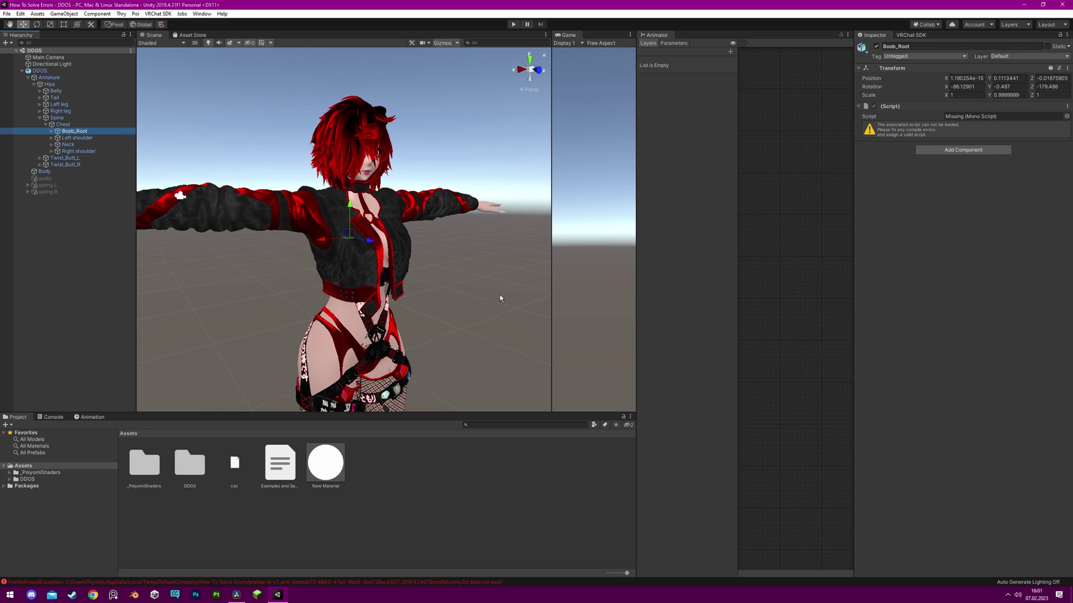
# Show the Console, enlarge its panel, and scroll through the avatar's missing-script errors.
pyautogui.click(53, 418)
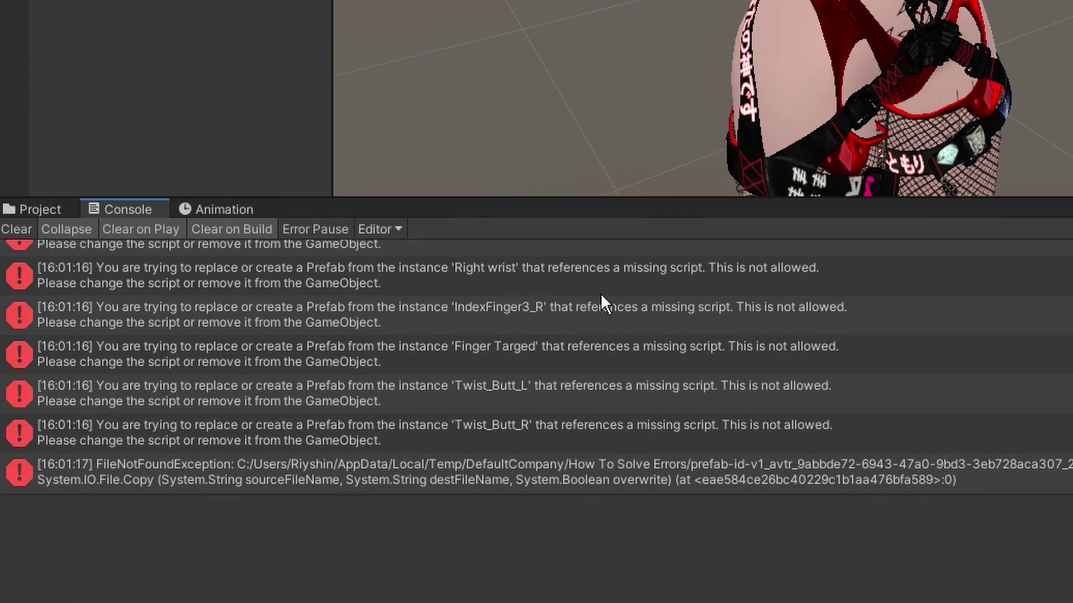
pyautogui.moveTo(714, 197); pyautogui.dragTo(710, 139)
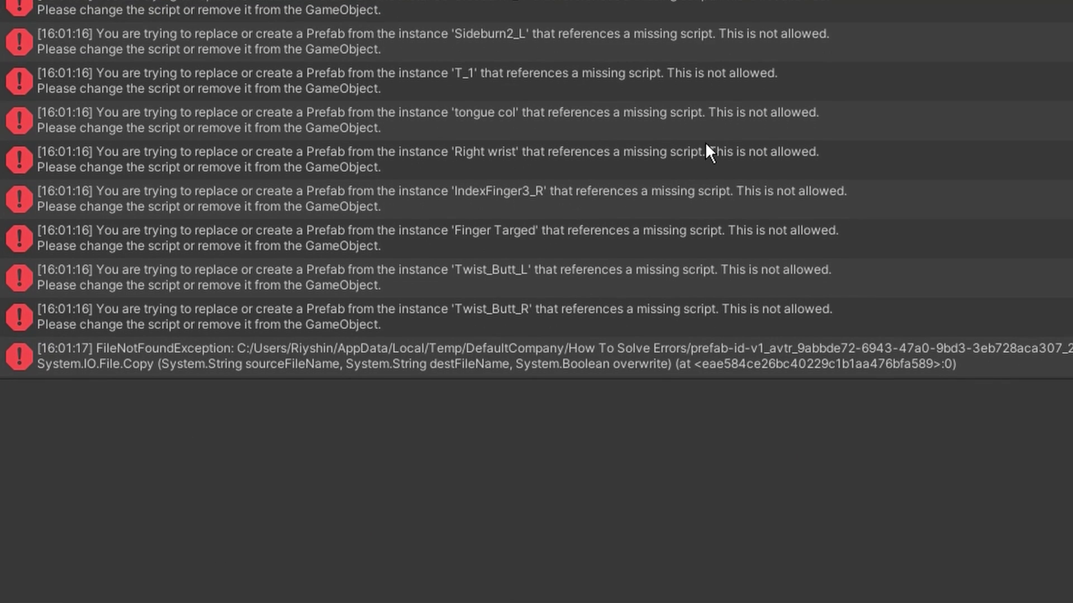
pyautogui.scroll(5, 705, 144)
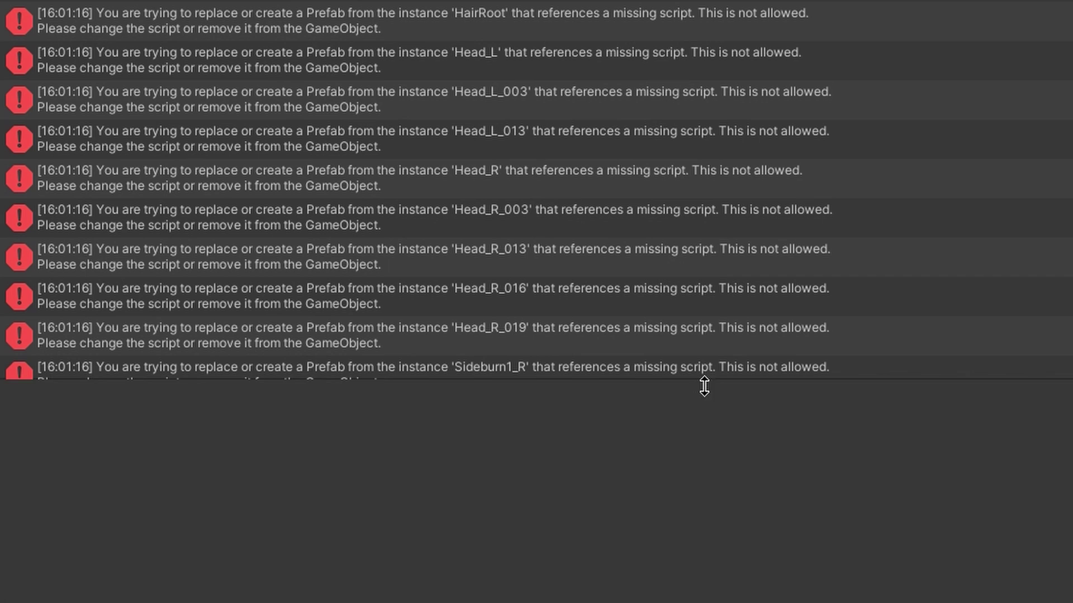
pyautogui.moveTo(703, 383); pyautogui.dragTo(713, 570)
pyautogui.scroll(5, 703, 234)
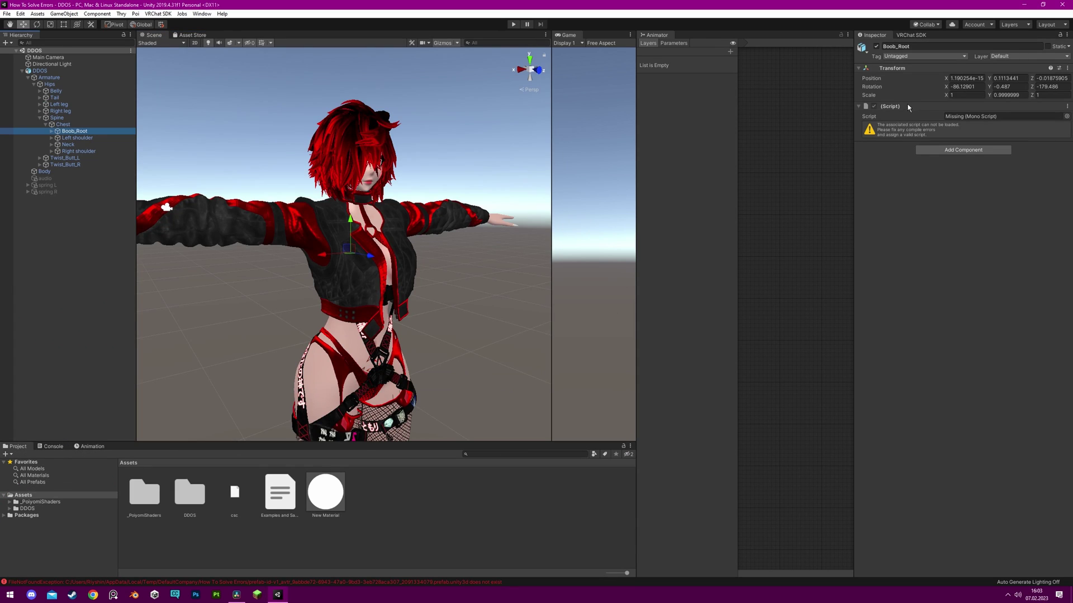
# Remove the missing (Script) component from the Boob_Root object.
pyautogui.rightClick(899, 106)
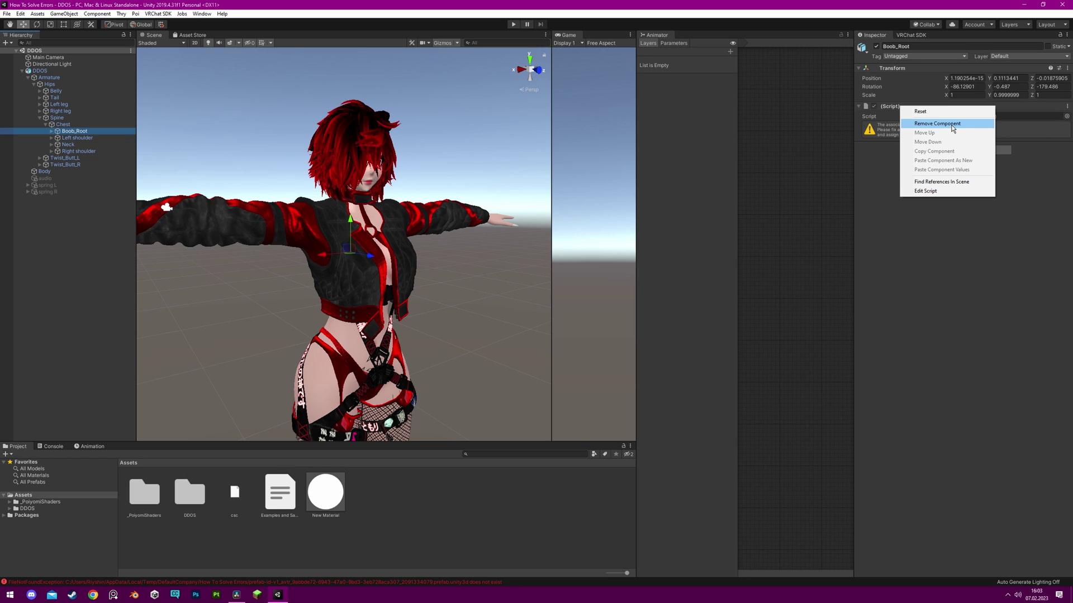
pyautogui.click(950, 124)
# Select the DDOS avatar, then open the Dynamic Bones v1.3.2 Stub release on GitHub in Chrome.
pyautogui.click(458, 247)
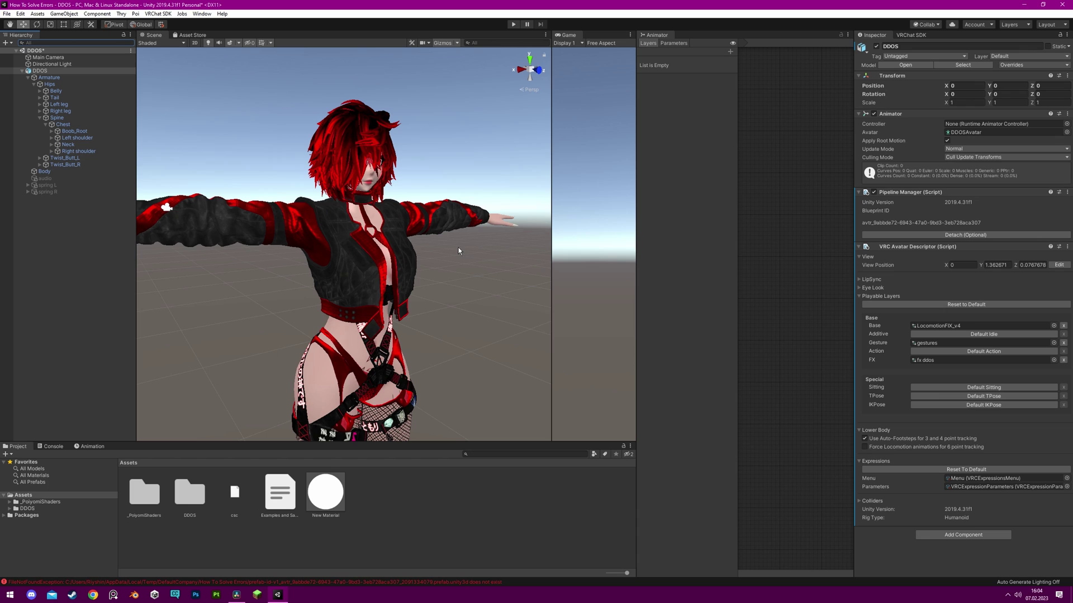
pyautogui.hotkey('alt', 'Tab')
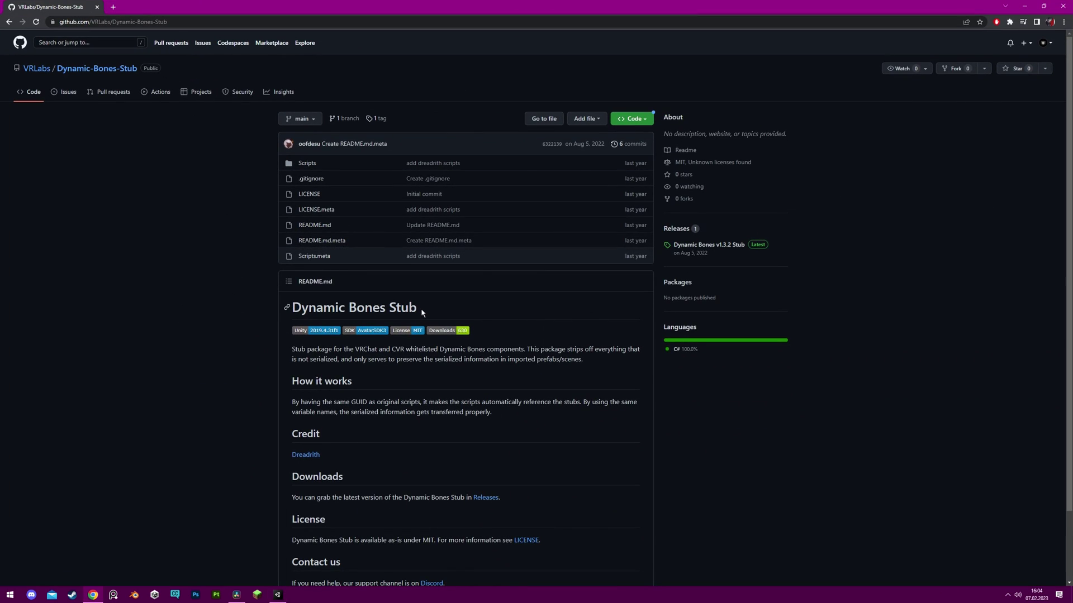
pyautogui.moveTo(410, 309); pyautogui.dragTo(298, 310)
pyautogui.click(703, 247)
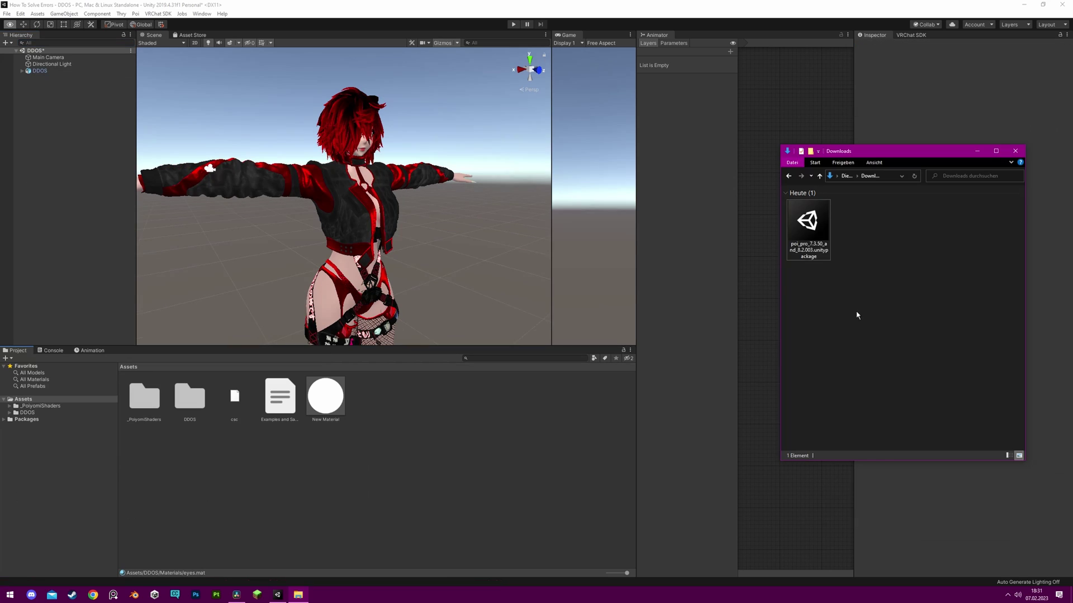
# Drag the Poiyomi unitypackage into the project and inspect the _PoiyomiShaders and Nadja folders in the import list.
pyautogui.moveTo(808, 223); pyautogui.dragTo(462, 428)
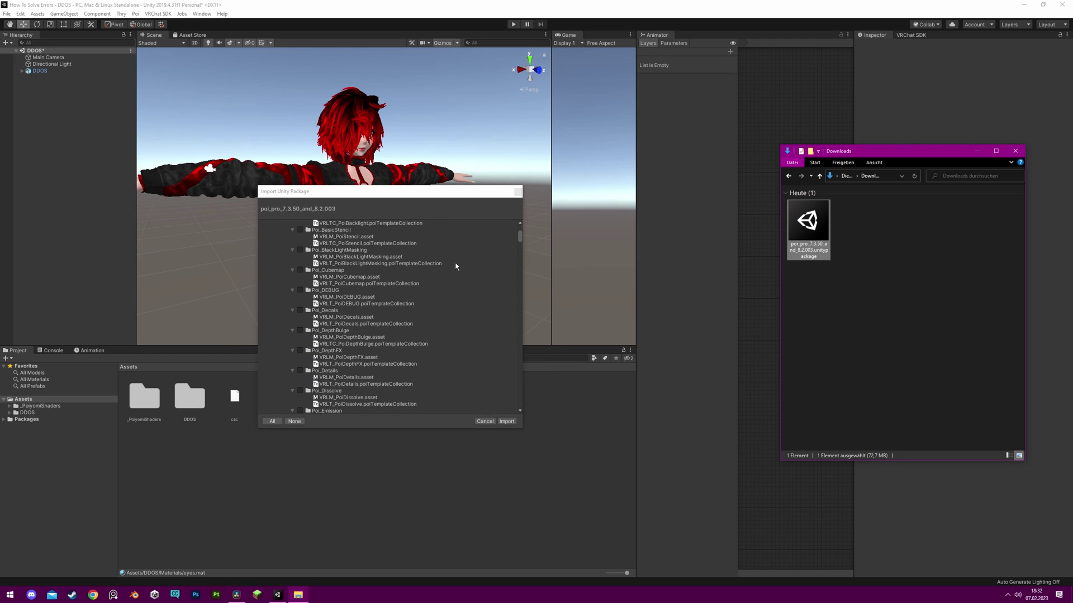
pyautogui.moveTo(520, 232); pyautogui.dragTo(521, 234)
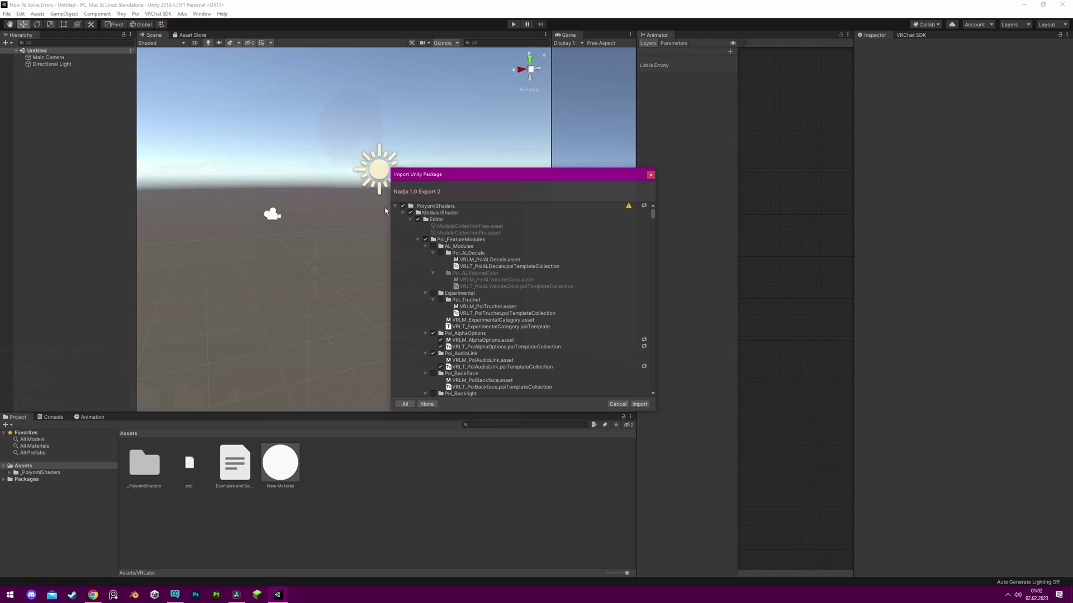
pyautogui.click(396, 205)
pyautogui.click(396, 213)
pyautogui.click(395, 214)
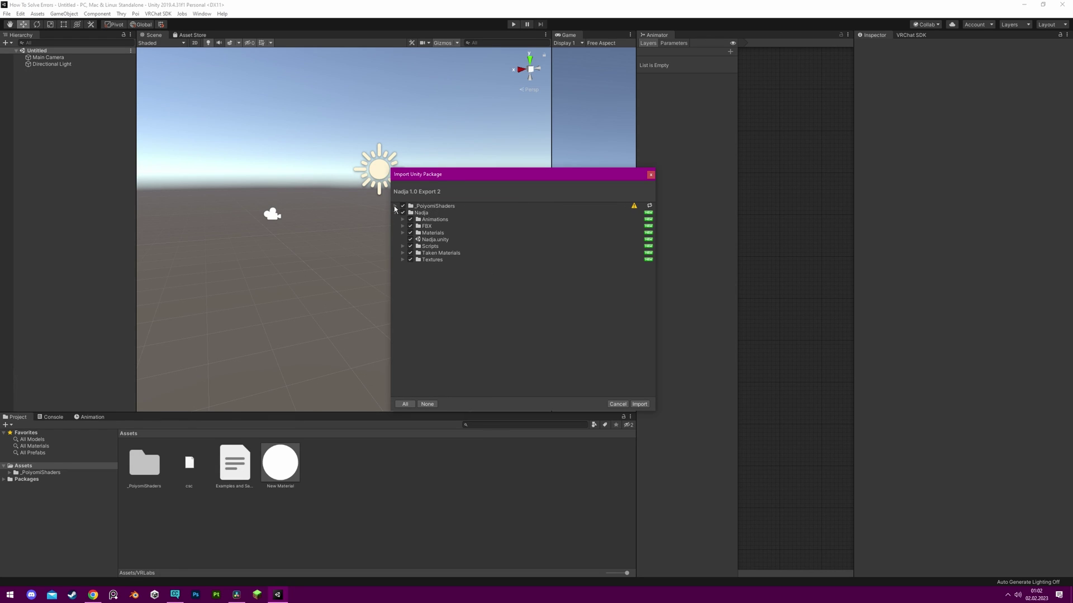
pyautogui.click(395, 206)
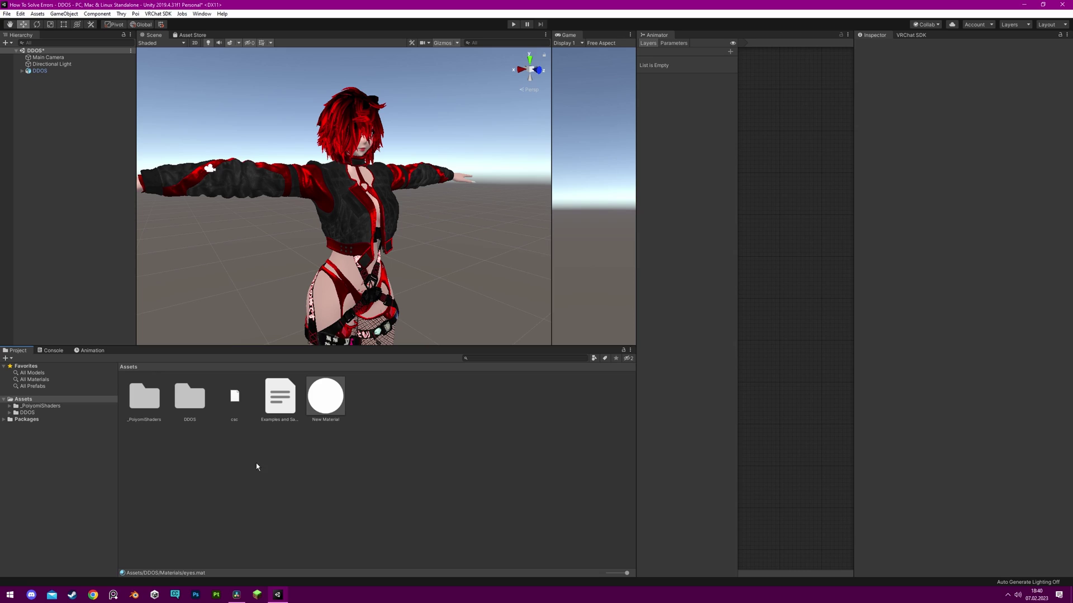
# Delete the old _PoiyomiShaders folder from Assets and confirm.
pyautogui.click(146, 407)
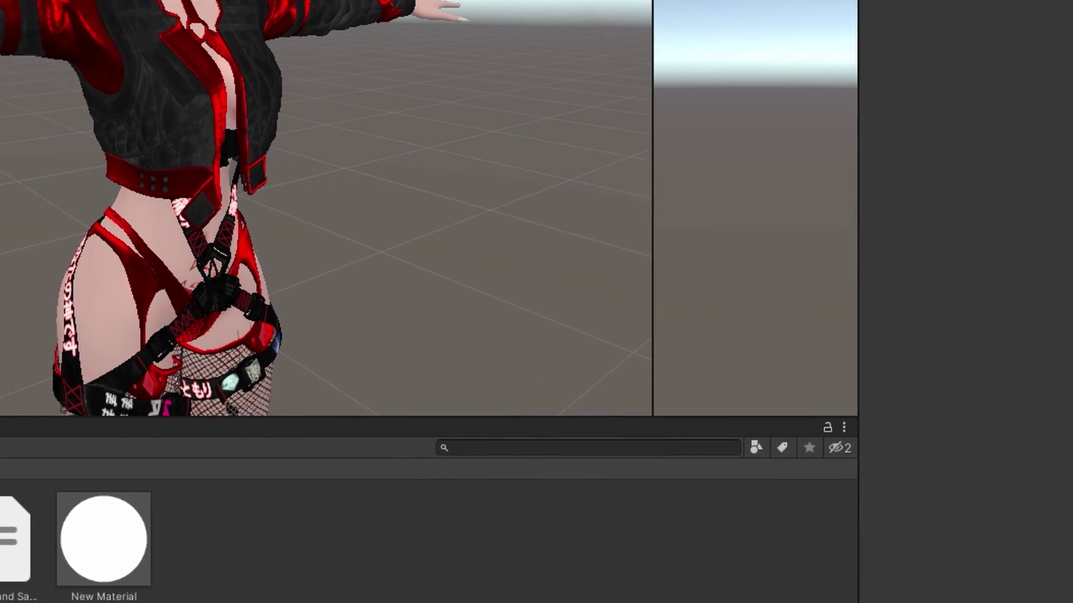
pyautogui.press('Delete')
pyautogui.press('Return')
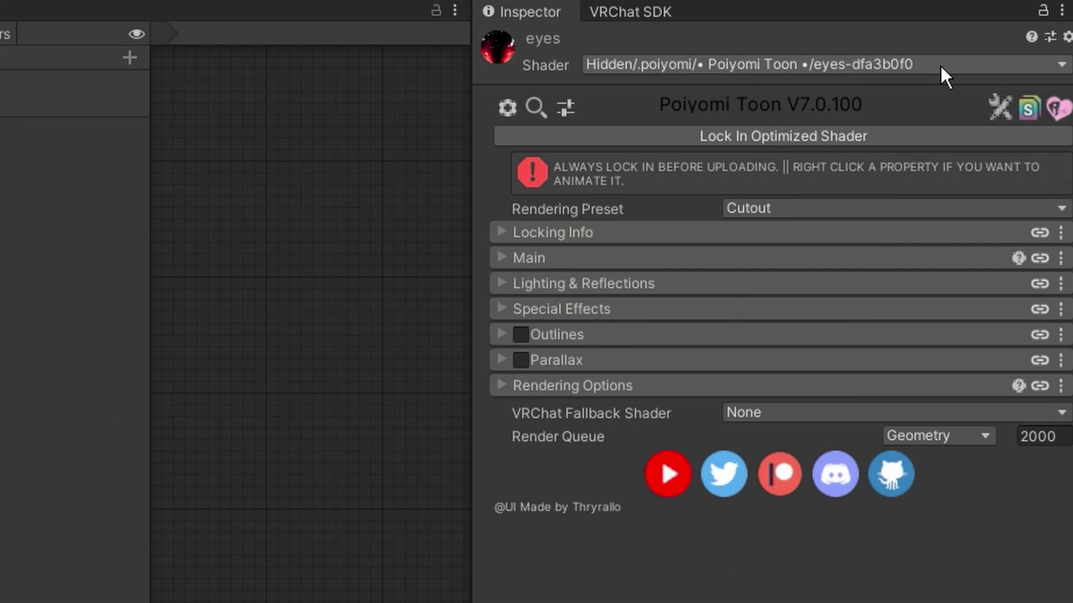
# Set the eyes material's shader to .poiyomi > Poiyomi 7.3 > Poiyomi Toon.
pyautogui.click(939, 64)
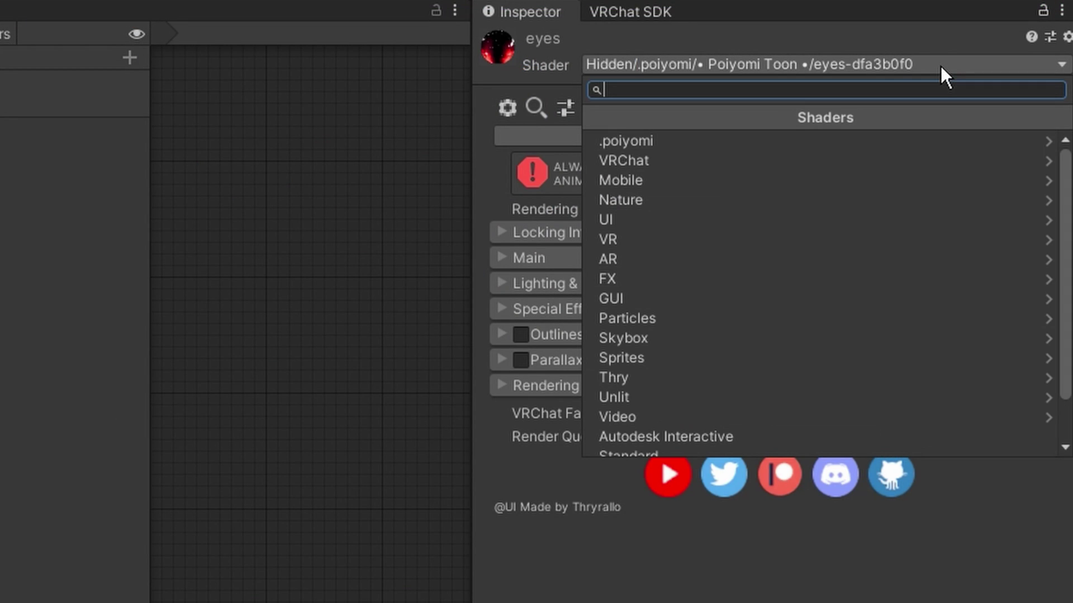
pyautogui.click(651, 142)
pyautogui.click(698, 220)
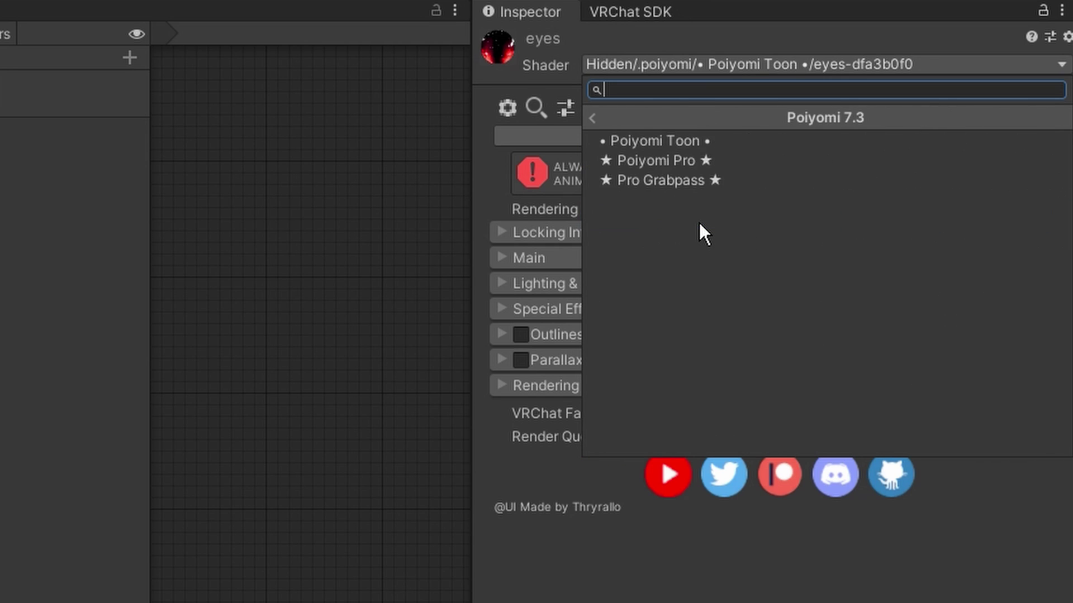
pyautogui.click(712, 141)
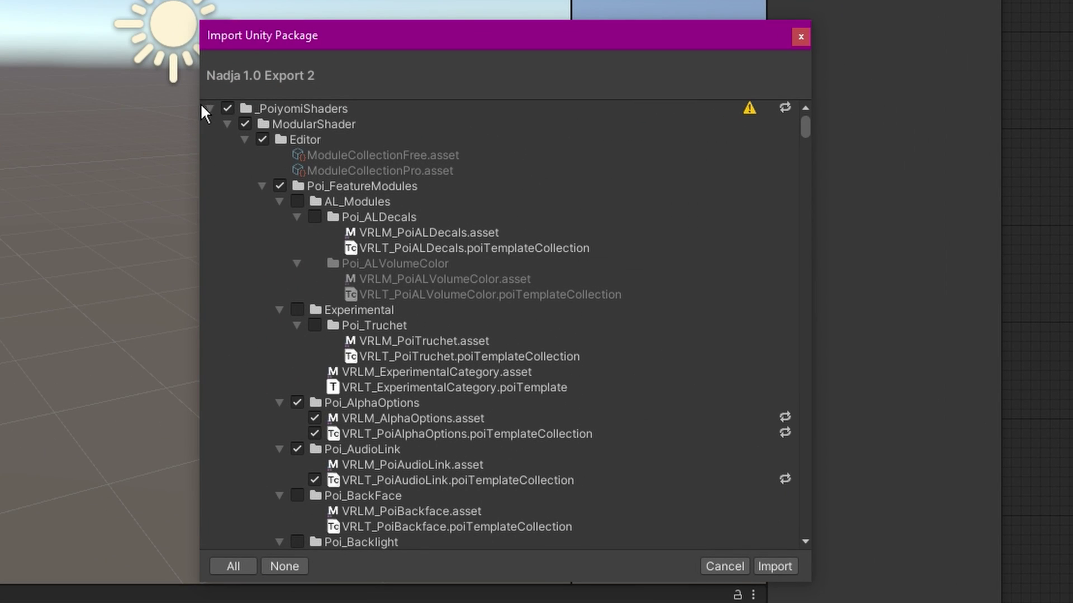
# Untick the bundled _PoiyomiShaders folder and close the Nizoki v1.0 package import without importing.
pyautogui.click(208, 108)
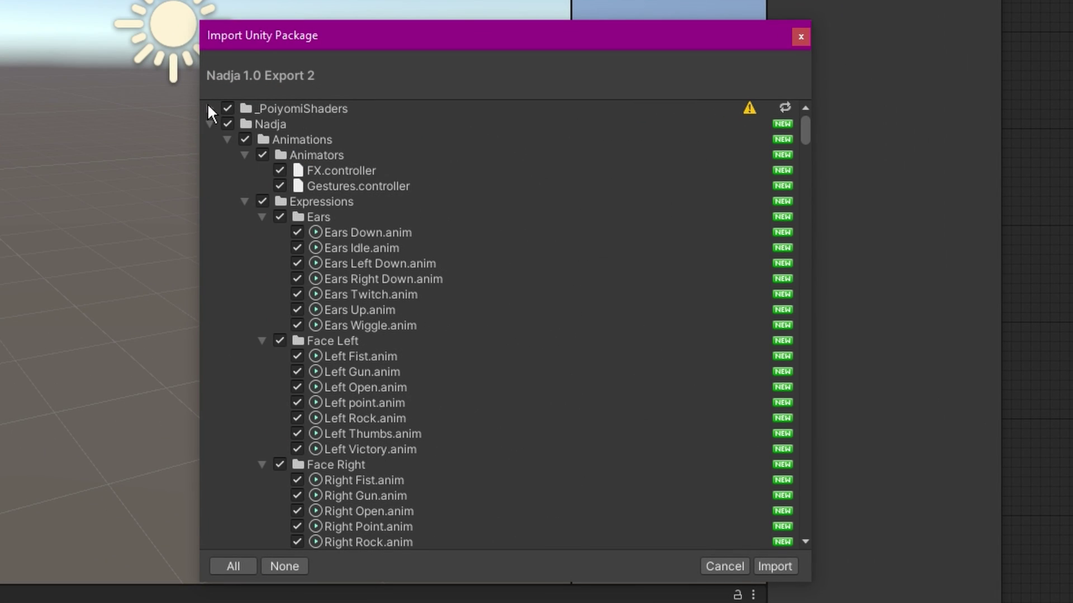
pyautogui.click(210, 124)
pyautogui.click(209, 108)
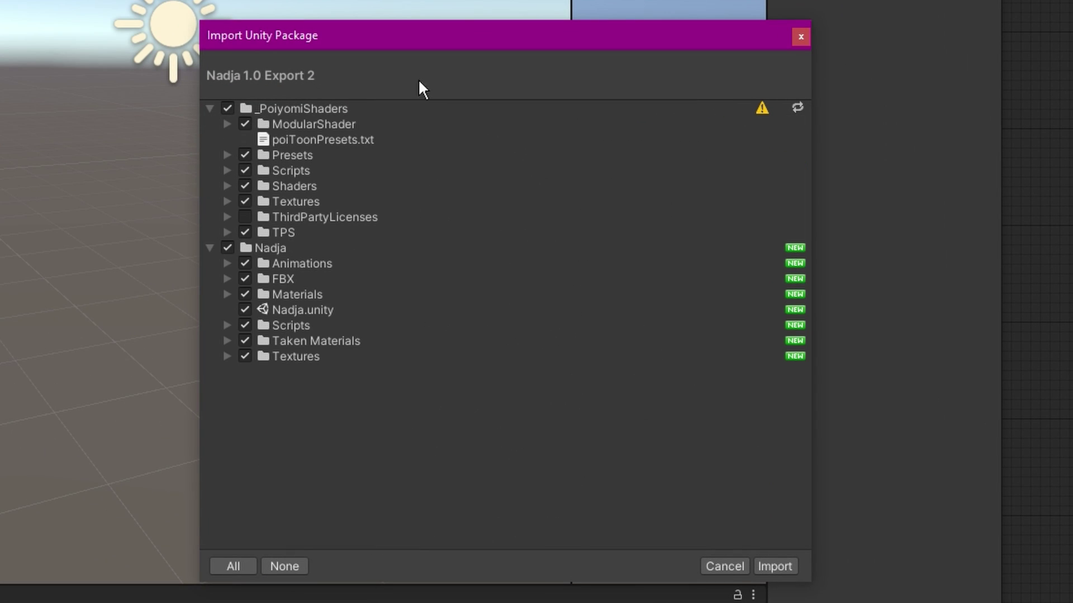
pyautogui.click(227, 107)
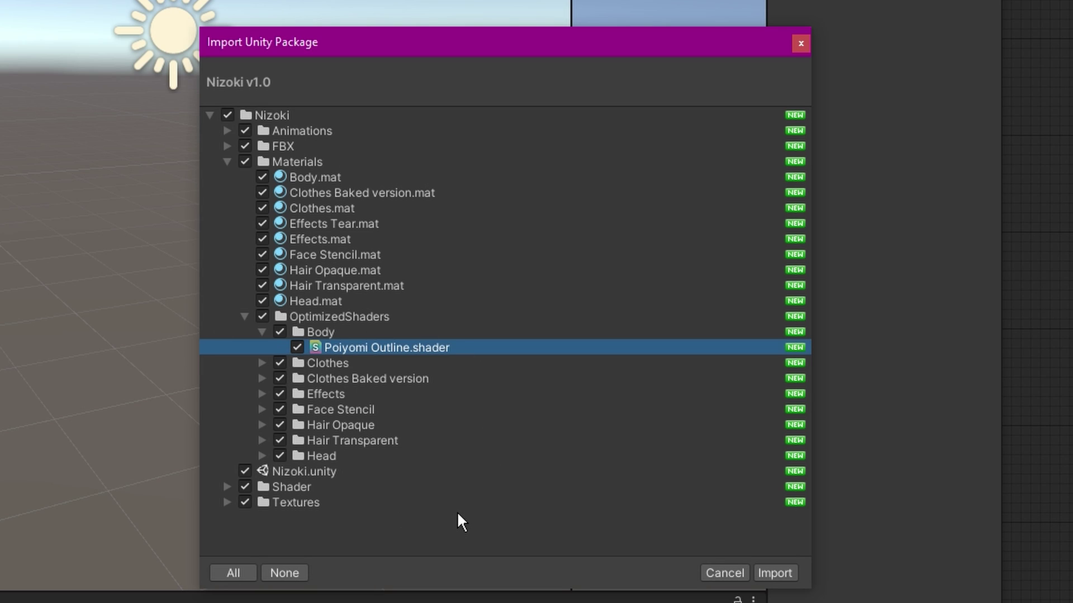
pyautogui.click(805, 41)
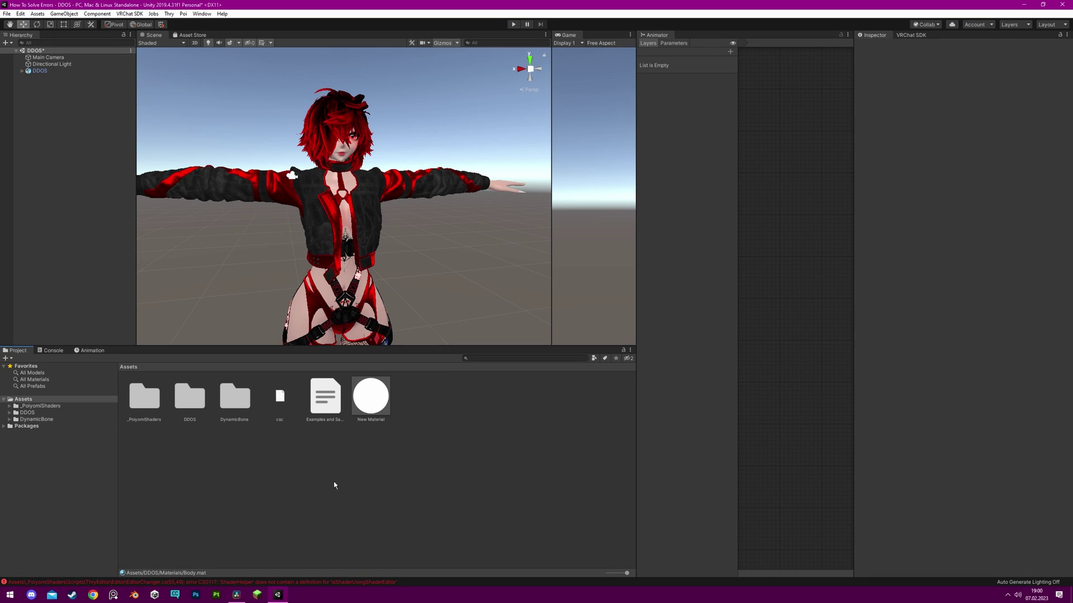
# Check the CS0117 ShaderHelper error in the Console, then view the magenta avatar from several angles.
pyautogui.click(201, 582)
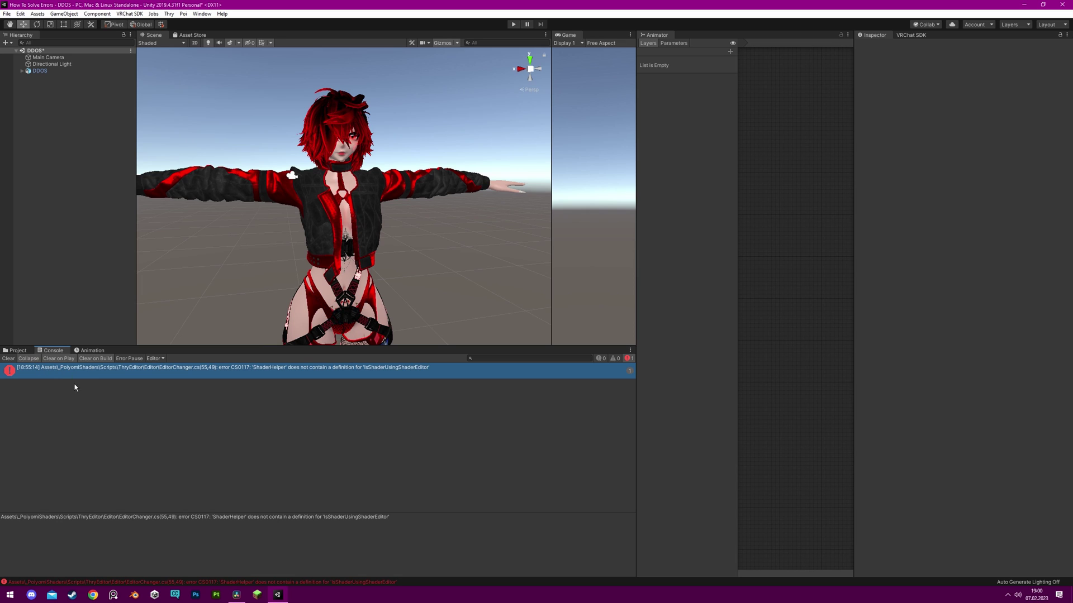
pyautogui.click(17, 350)
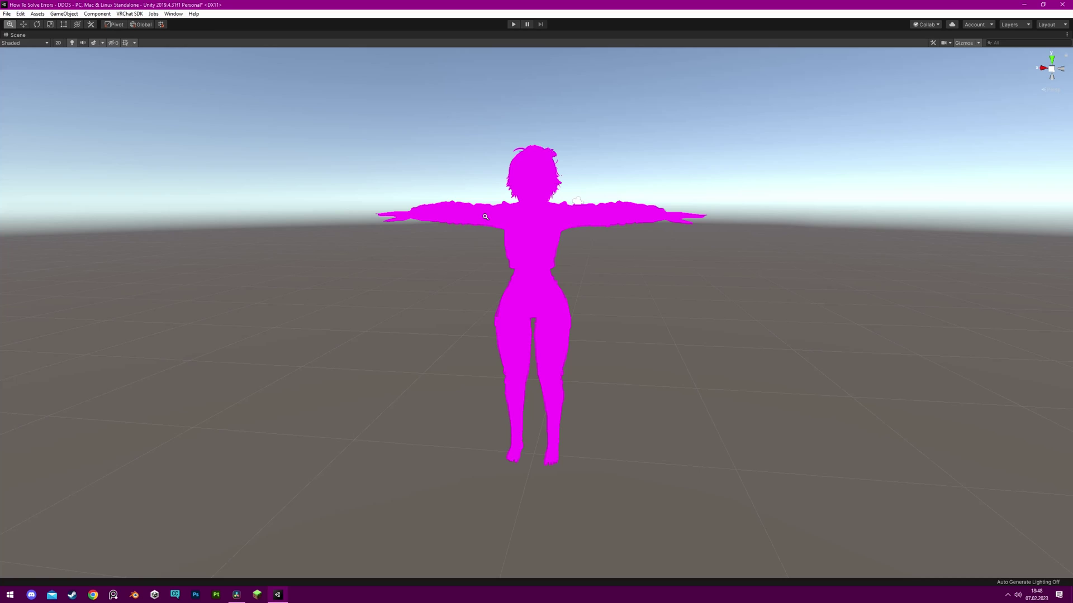
pyautogui.keyDown('alt'); pyautogui.moveTo(485, 217); pyautogui.dragTo(235, 210, button='right'); pyautogui.keyUp('alt')
pyautogui.keyDown('alt'); pyautogui.moveTo(582, 236); pyautogui.dragTo(988, 296); pyautogui.keyUp('alt')
pyautogui.scroll(5, 682, 199)
pyautogui.moveTo(682, 198); pyautogui.dragTo(657, 240, button='middle')
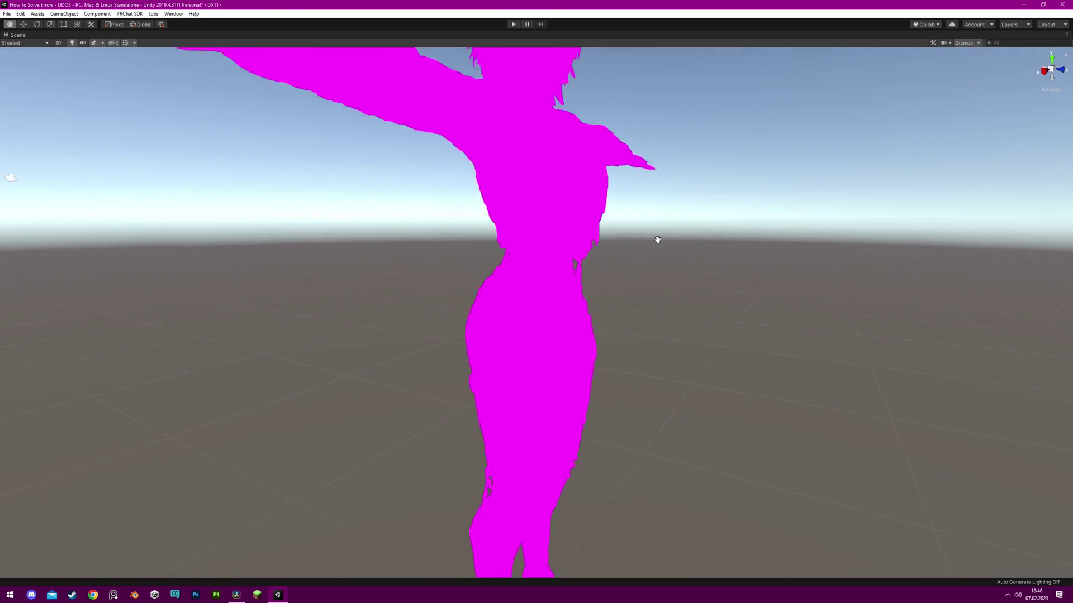
pyautogui.scroll(-5, 658, 240)
pyautogui.keyDown('alt'); pyautogui.moveTo(592, 336); pyautogui.dragTo(472, 342); pyautogui.keyUp('alt')
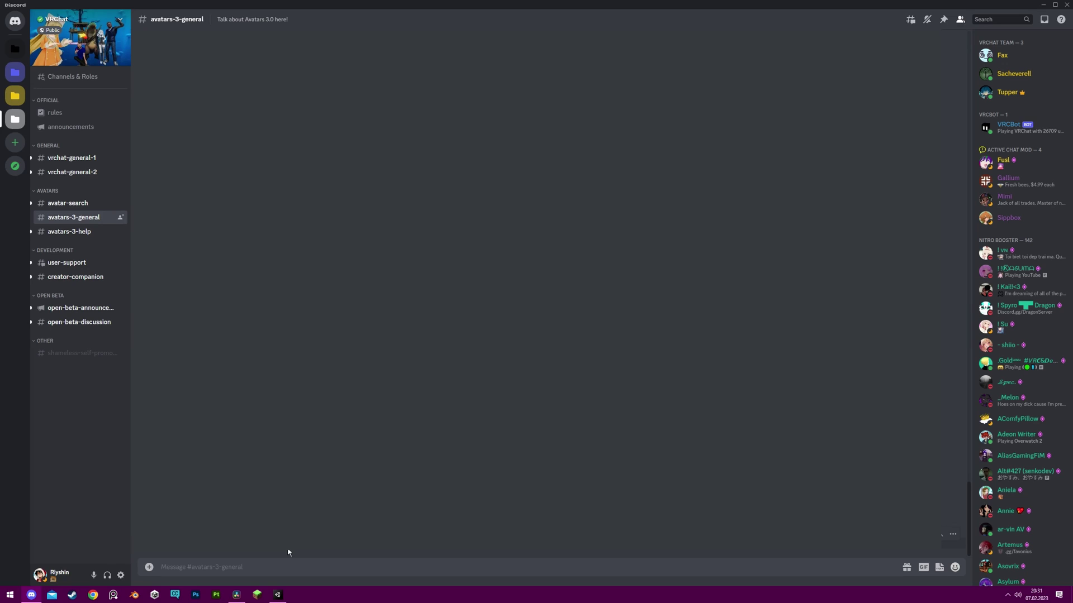
# Paste the Unity screenshot, describe the avatar, dynamic bones and Poiyomi issue, then ask if anyone's available.
pyautogui.hotkey('ctrl', 'v')
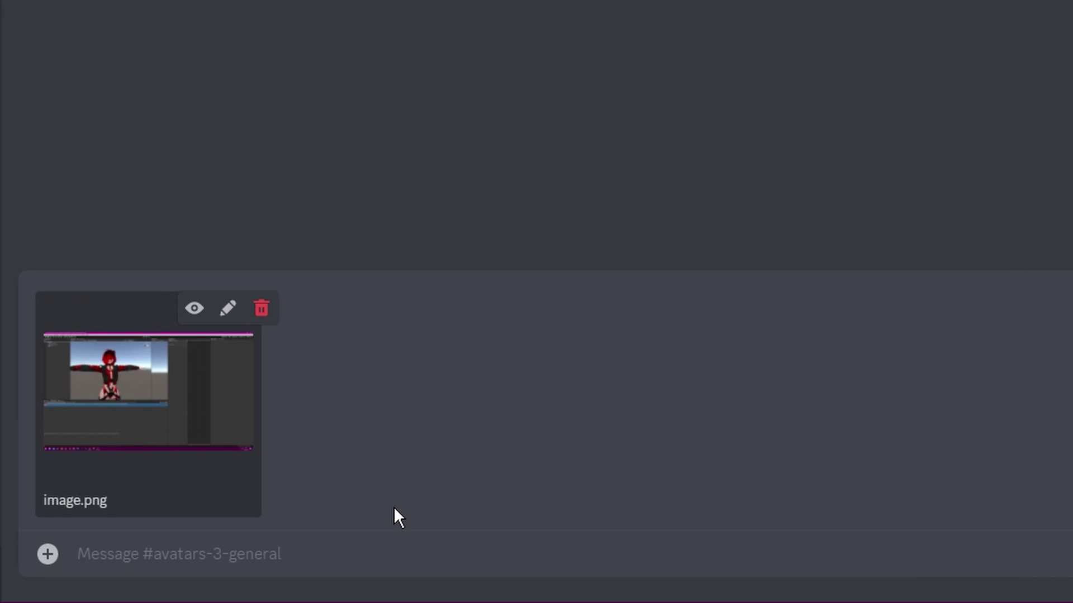
pyautogui.write('Hey I have ')
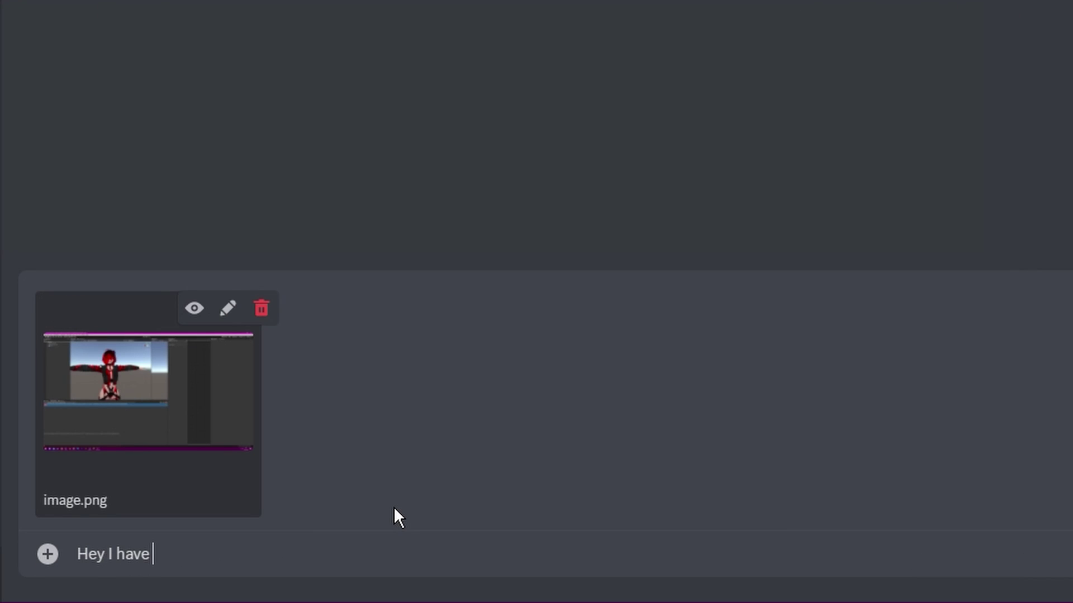
pyautogui.write('an issue w')
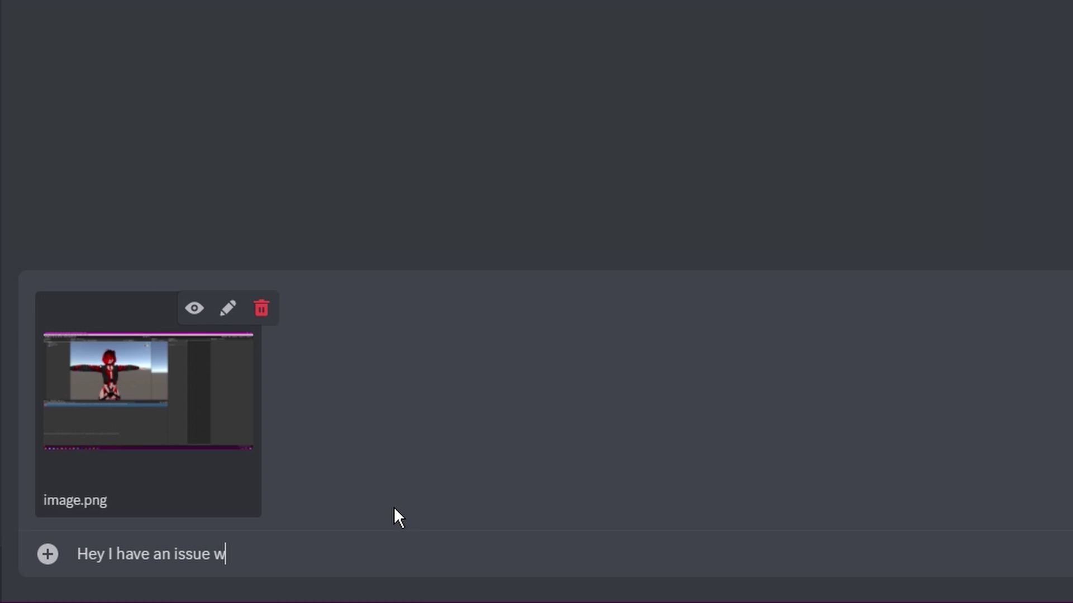
pyautogui.write('ith my avata')
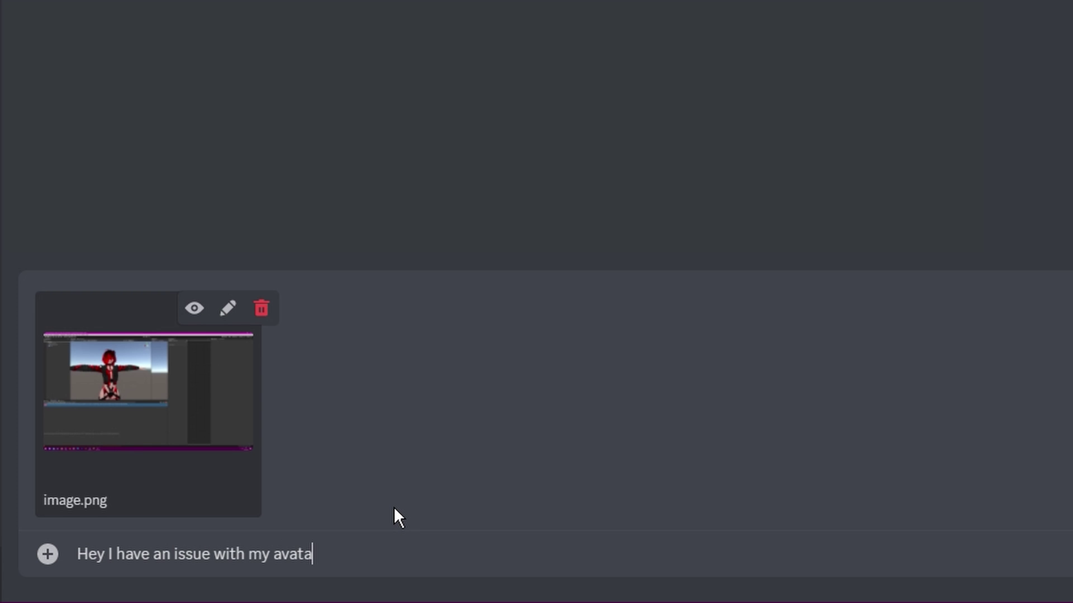
pyautogui.write('r, I imported t')
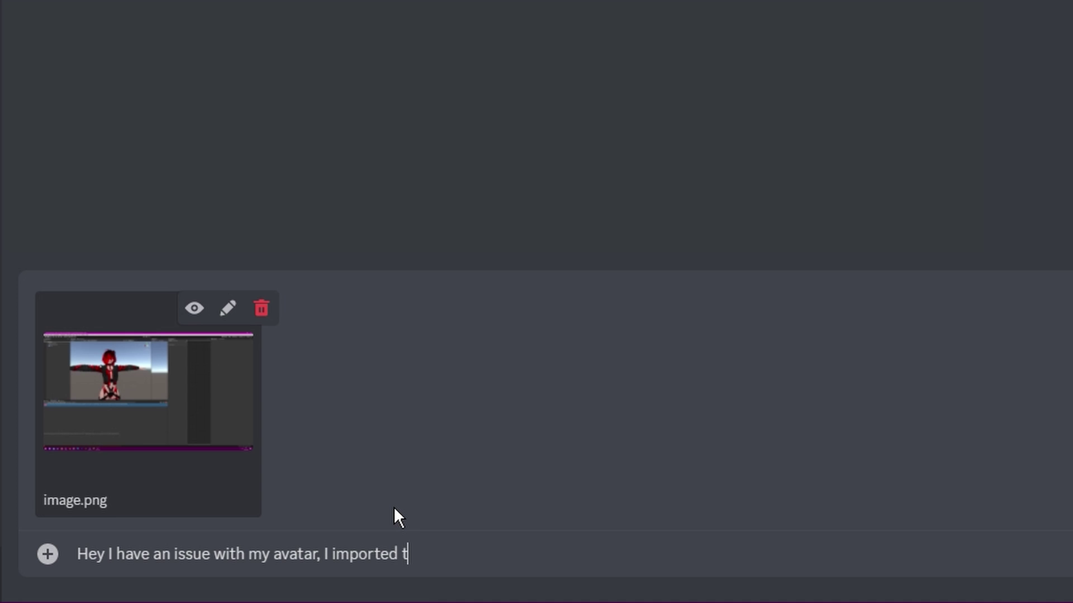
pyautogui.write('he avatar pac')
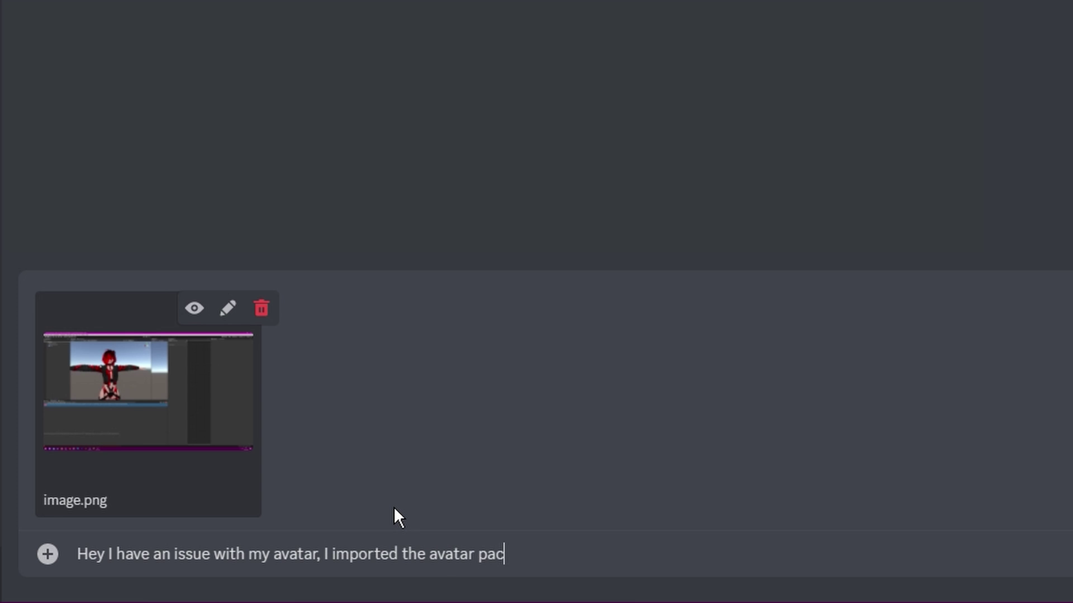
pyautogui.write('kage, dynamic b')
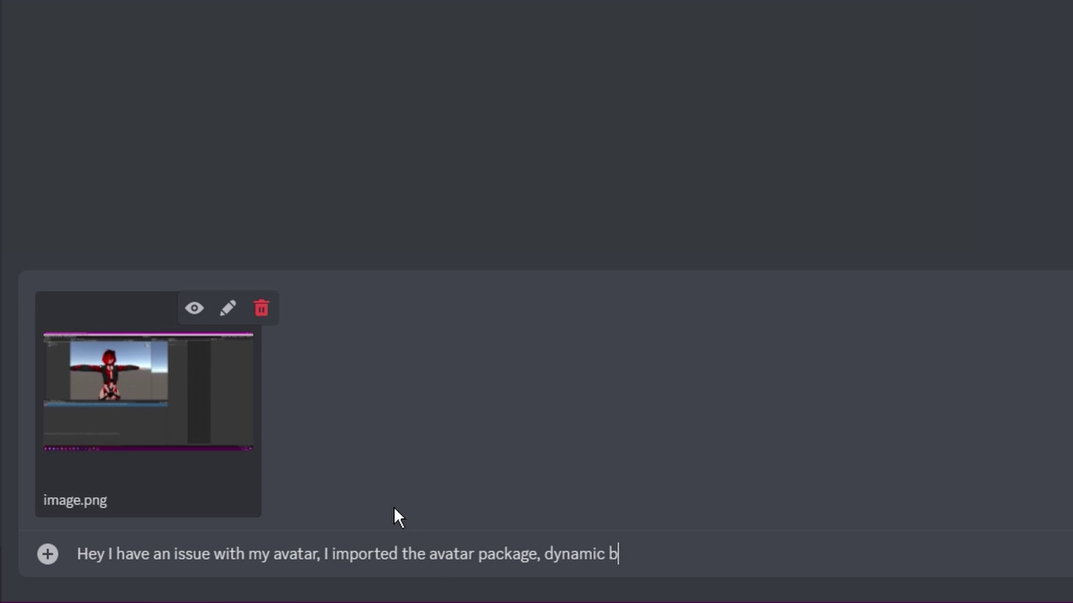
pyautogui.write('ones and poiyomi ')
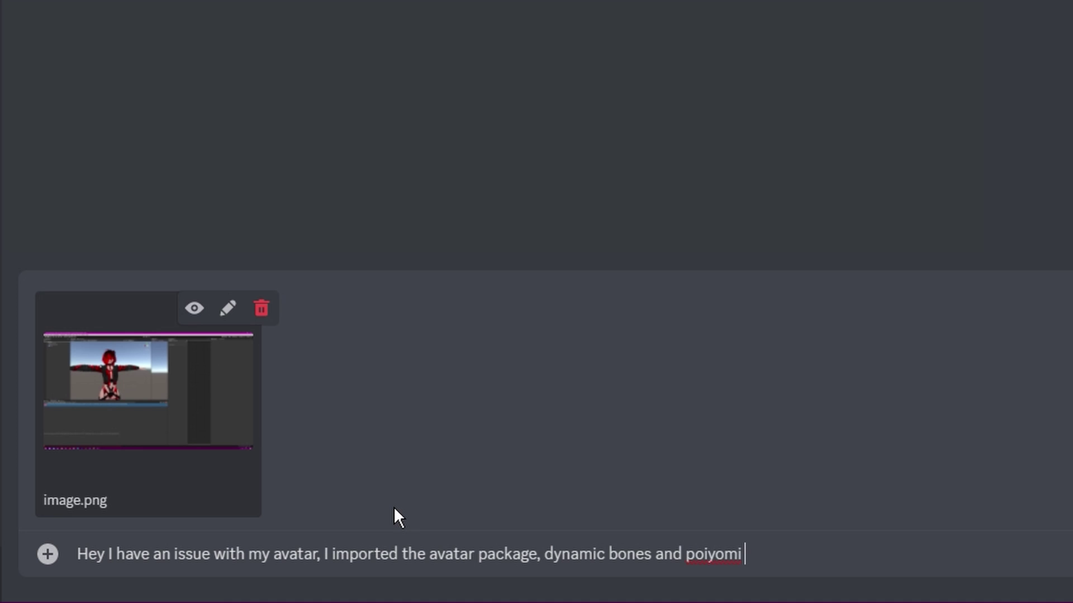
pyautogui.write('shader and ')
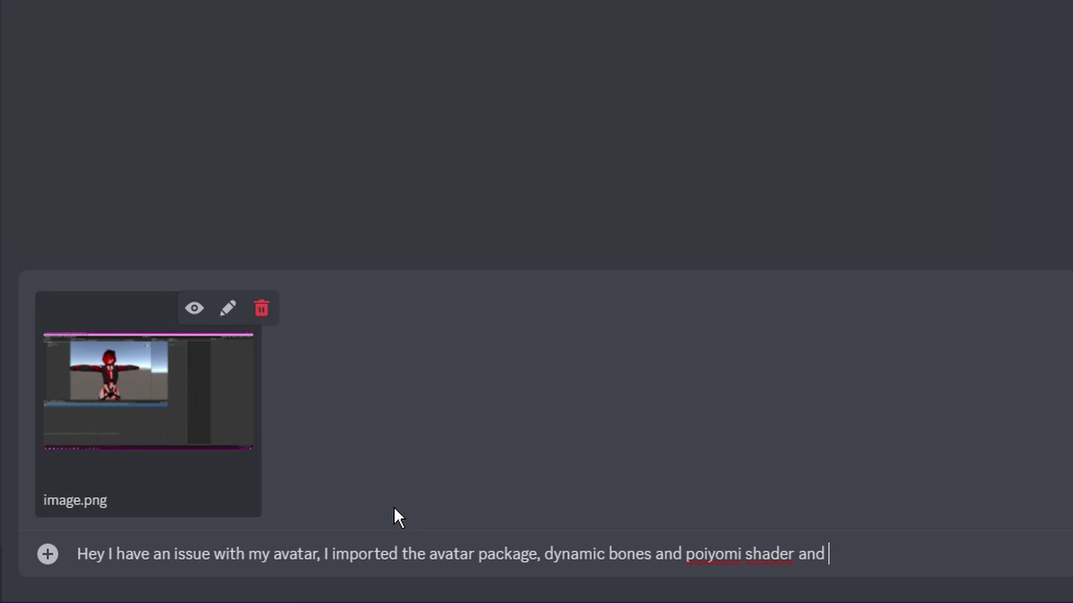
pyautogui.write('I was trying to up')
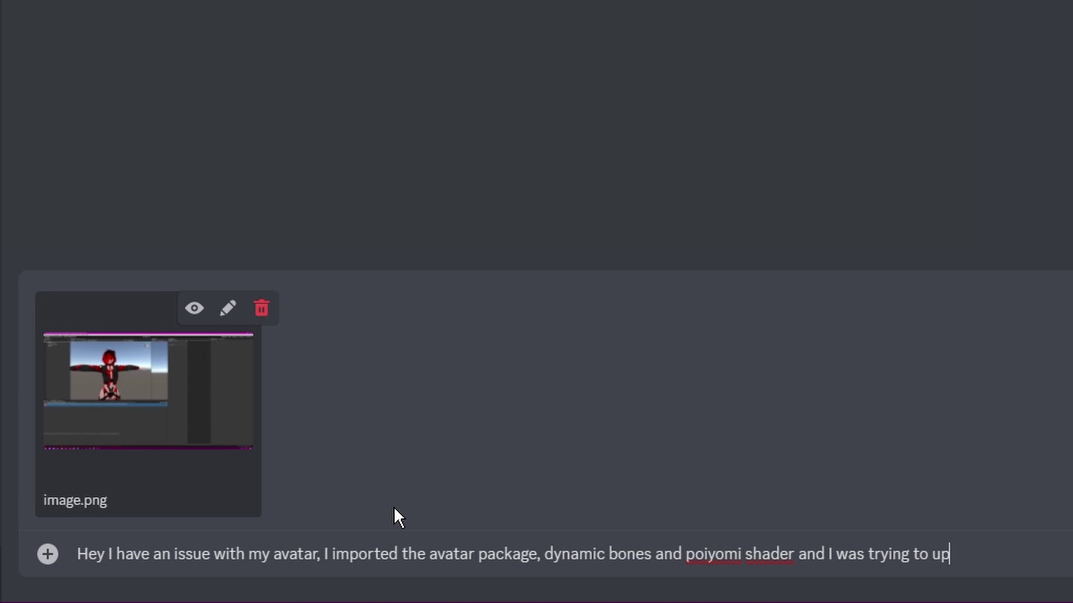
pyautogui.write('load it')
pyautogui.write(' :D')
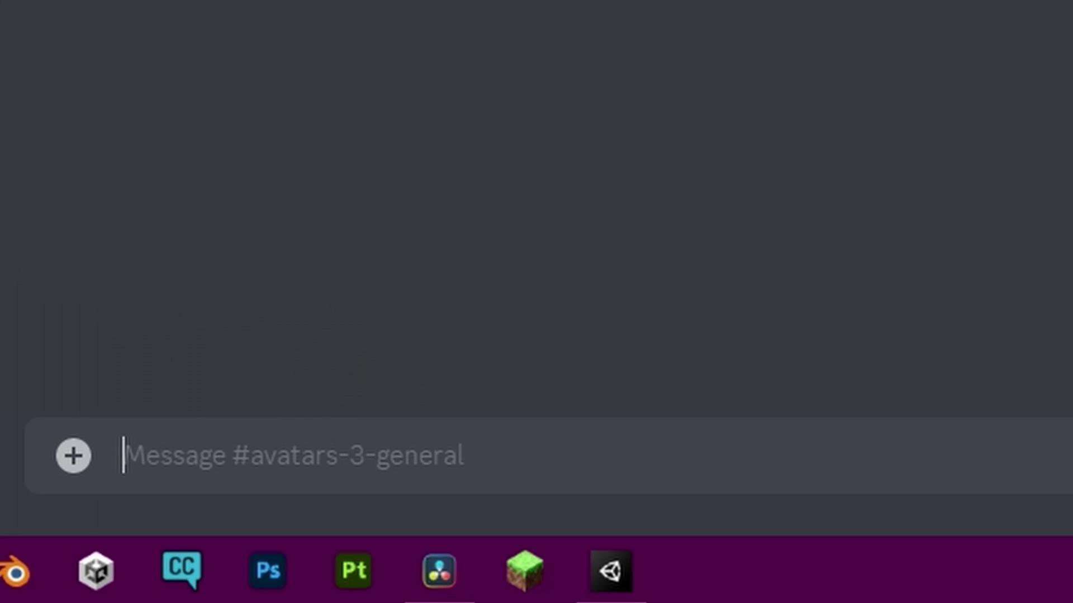
pyautogui.write('yo is any')
pyautogui.write('one available to help me out wi')
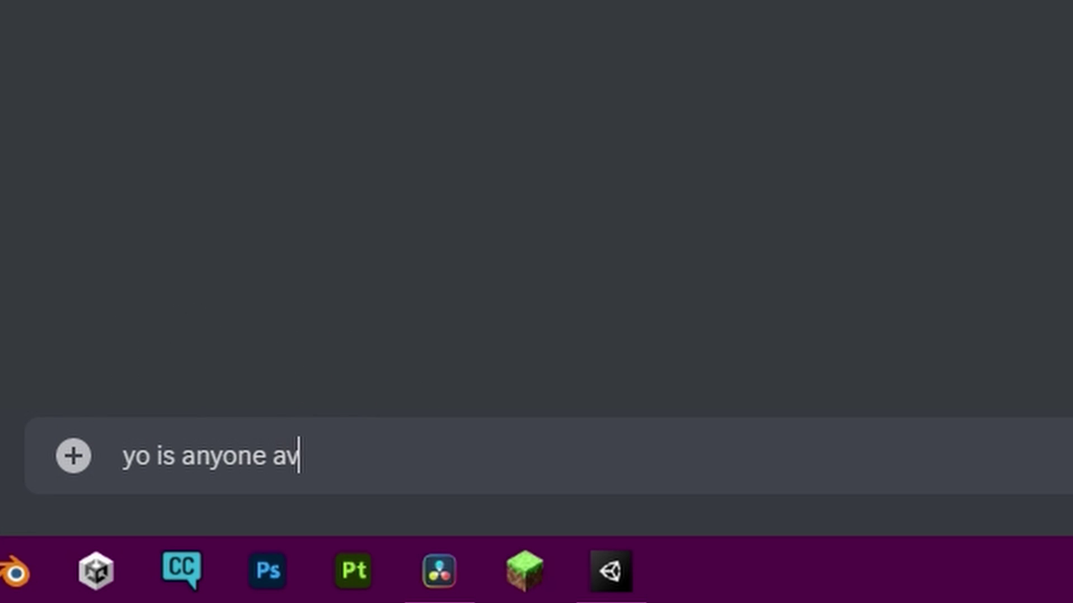
pyautogui.write('th my unity problems? :D')
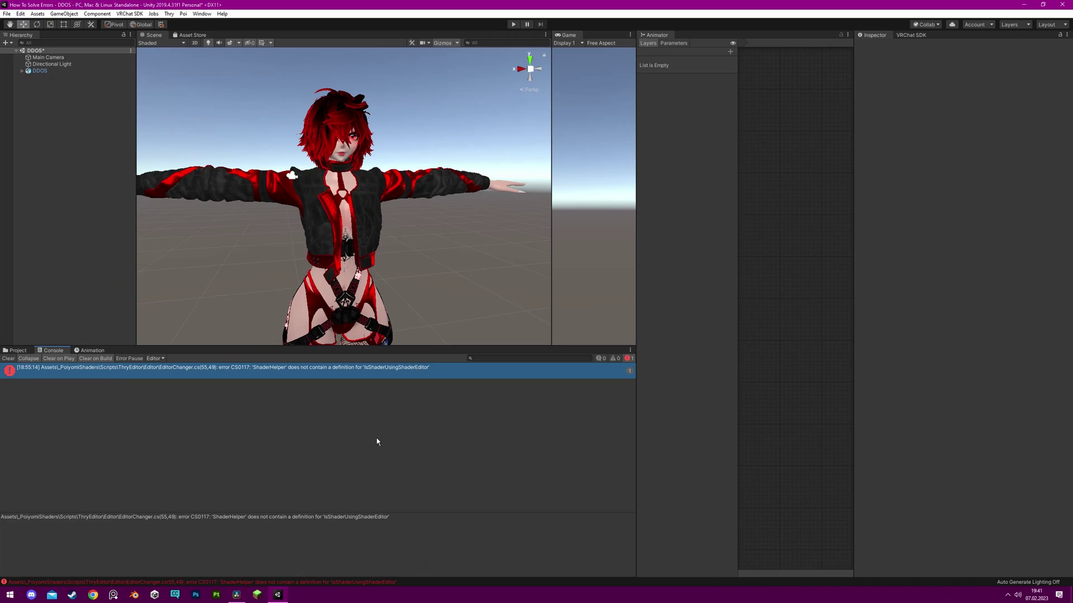
# Snip a full-screen screenshot of the Unity editor with Win+Shift+S.
pyautogui.press('super+shift+s')
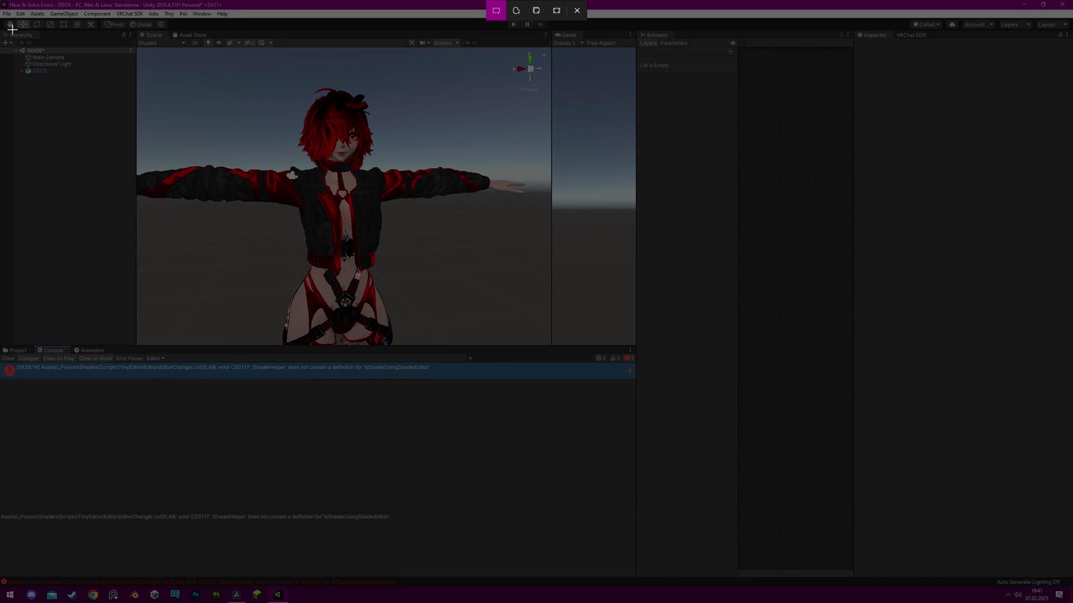
pyautogui.moveTo(0, 0); pyautogui.dragTo(1072, 602)
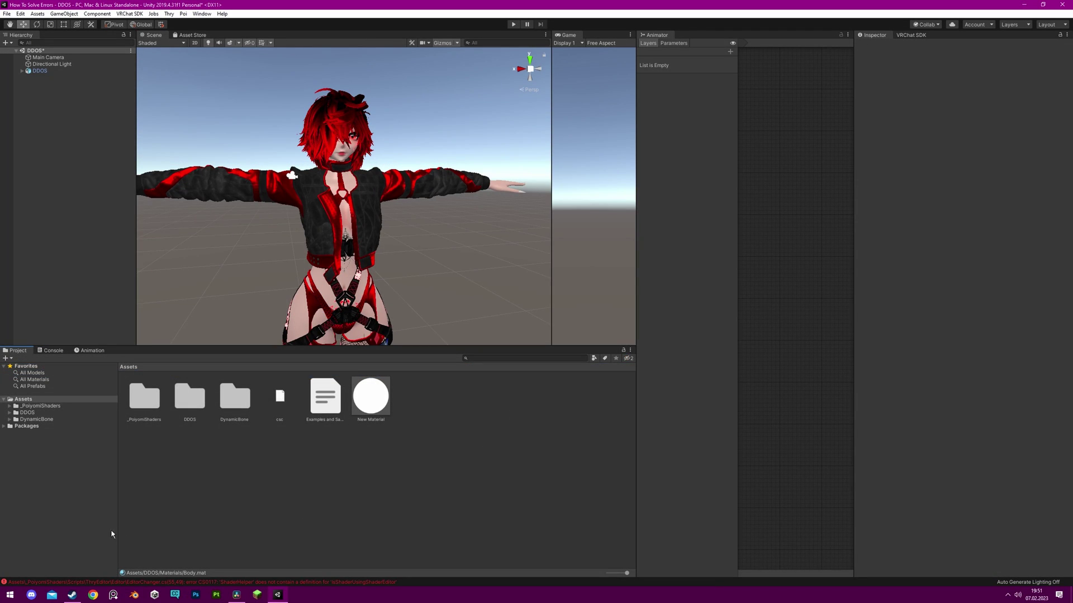
# Show the ShareX store page in Steam, then bring up Unity's Console with the CS0117 error.
pyautogui.click(72, 595)
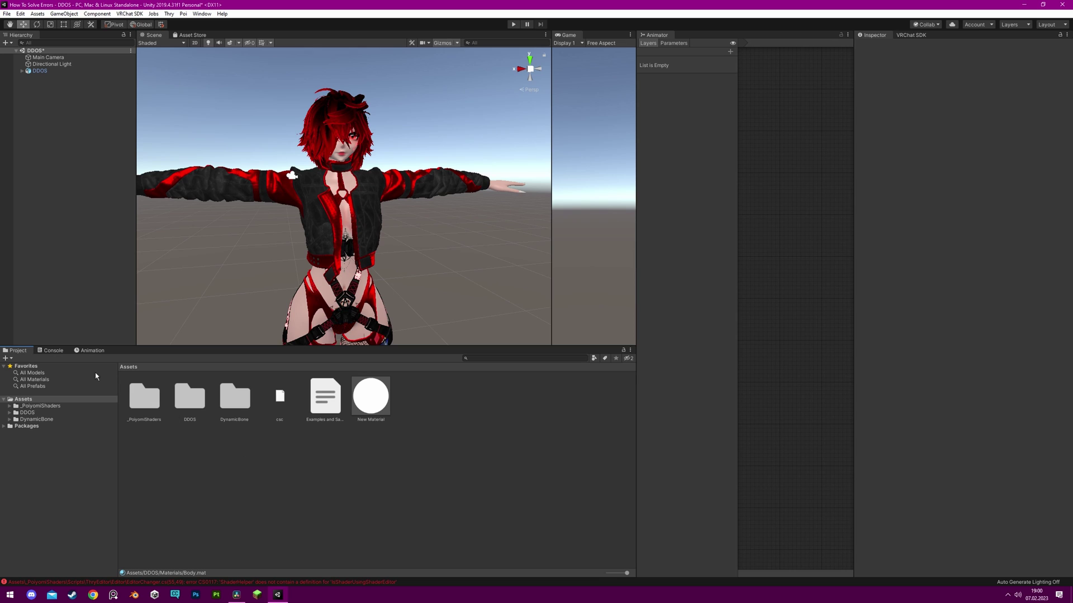
pyautogui.click(51, 352)
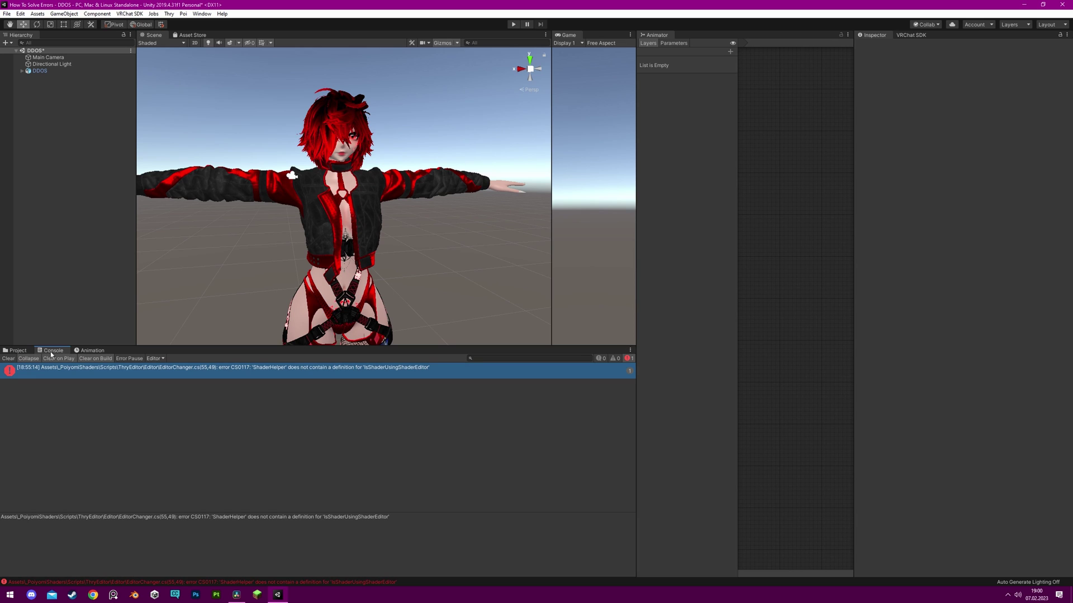